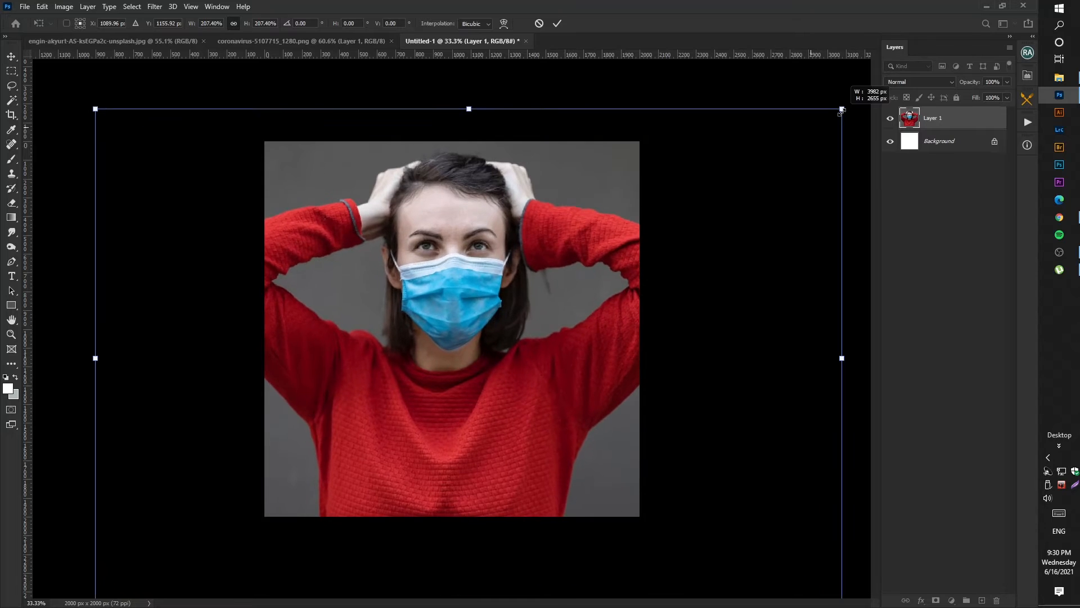
Step: Shift the enlarged photo slightly down so the woman's head and hands sit fully inside the canvas, and apply the transform
{"action": "left_click_drag", "start_coordinate": [680, 201], "coordinate": [677, 209]}
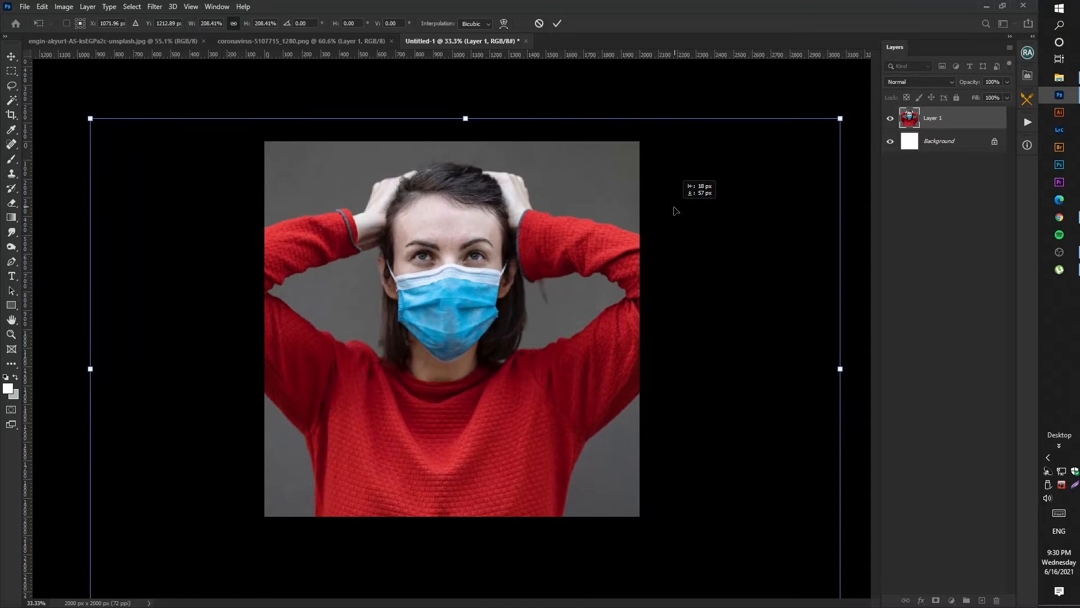
{"action": "key", "text": "Return"}
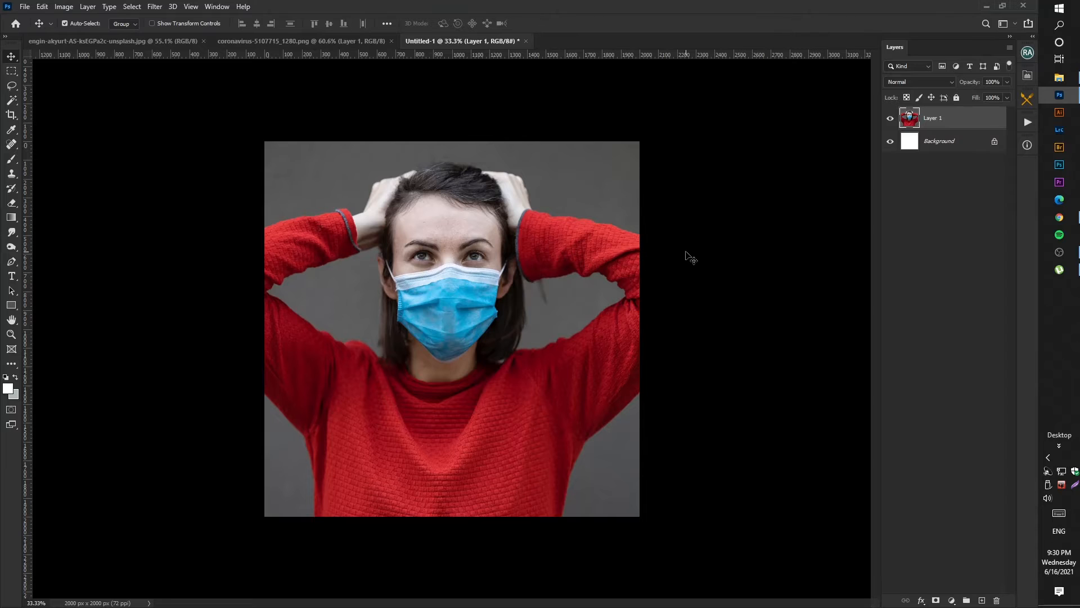
Step: Cover the right half of the canvas with a full-height white rectangle, adjusted to about 997 px wide so it starts at the centre
{"action": "left_click", "coordinate": [11, 308]}
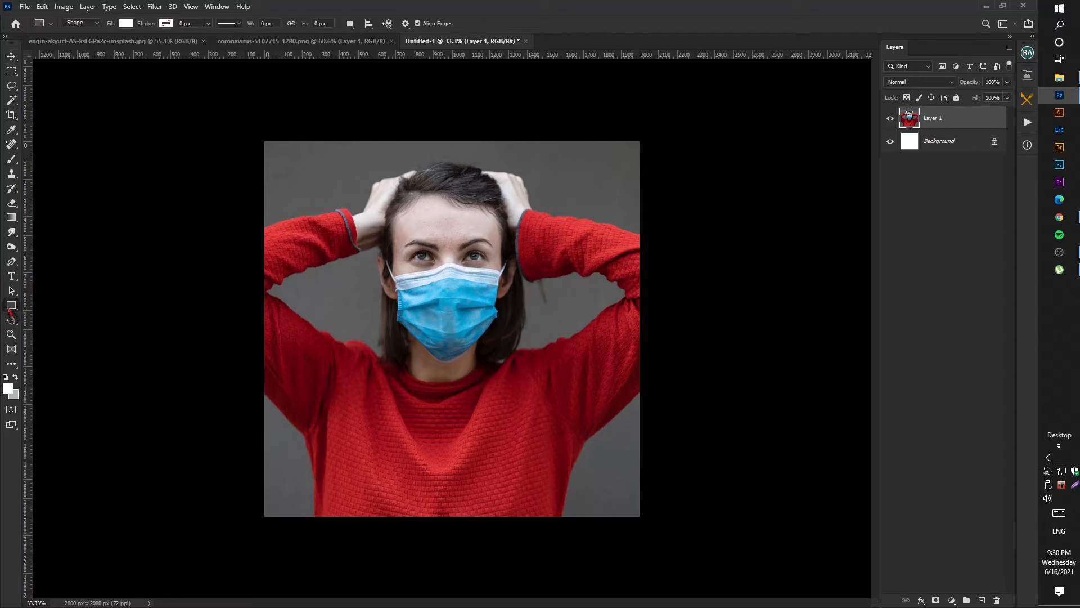
{"action": "left_click_drag", "start_coordinate": [441, 141], "coordinate": [638, 517]}
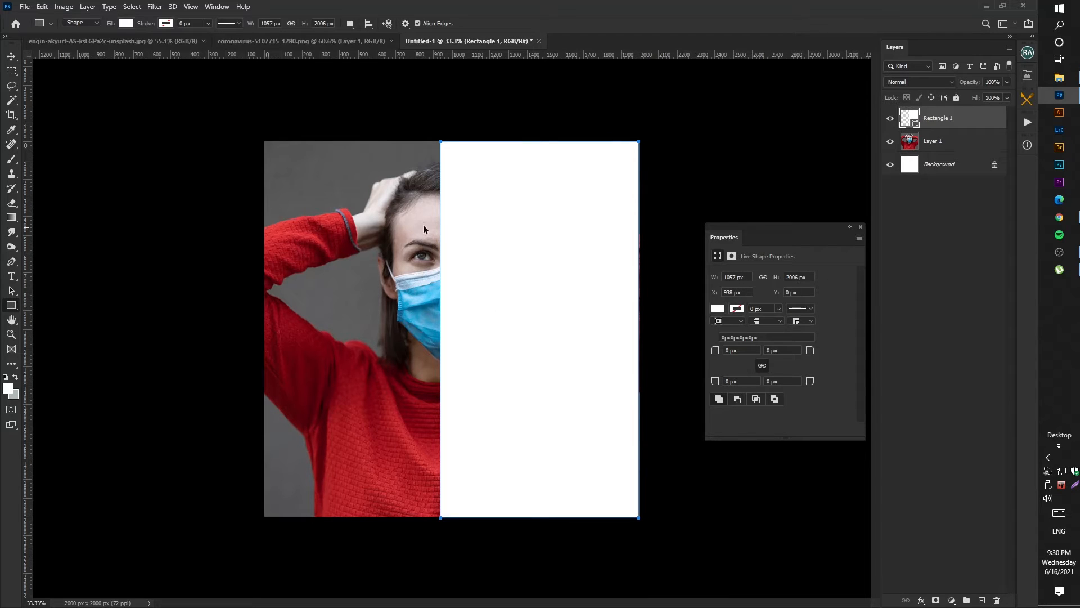
{"action": "key", "text": "ctrl+t"}
{"action": "left_click_drag", "start_coordinate": [440, 328], "coordinate": [452, 337]}
{"action": "key", "text": "ctrl+z"}
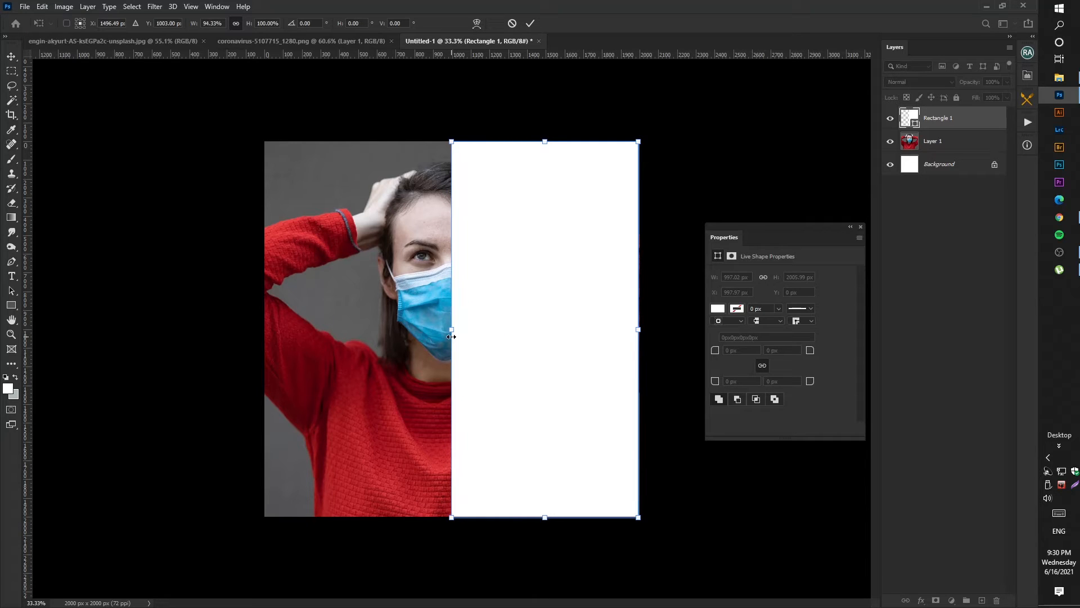
{"action": "key", "text": "Return"}
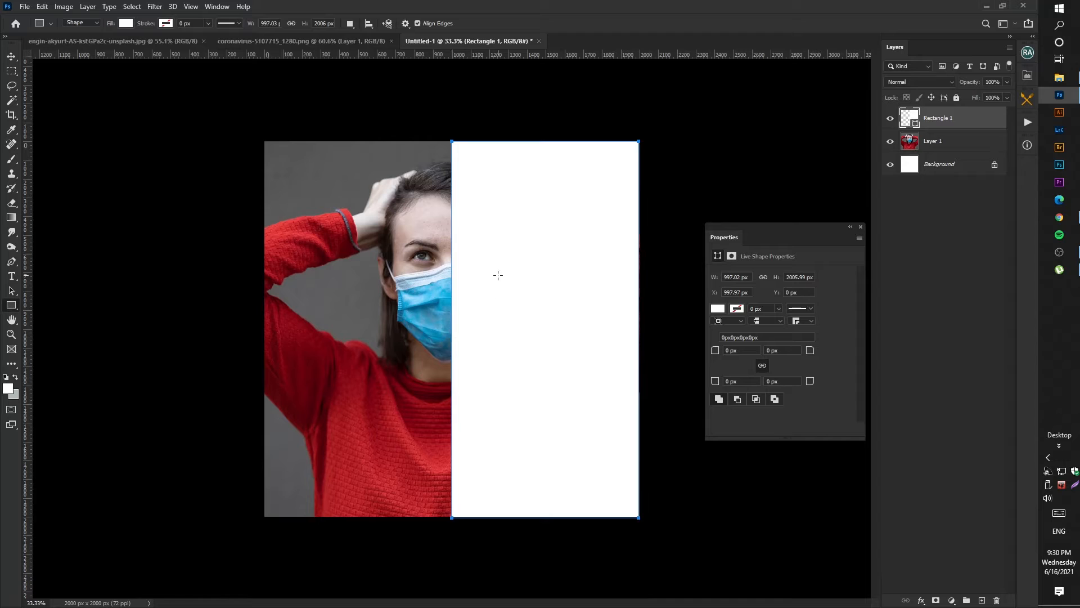
{"action": "key", "text": "v"}
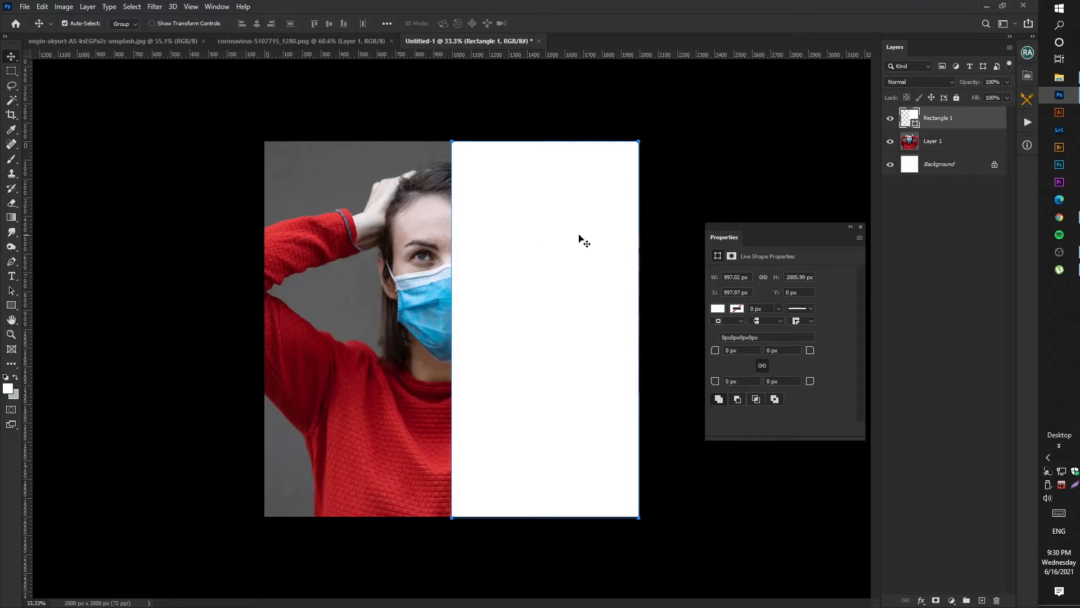
Step: Add a new layer and write BE CARE FULL on it as three lines of white 150 pt Bebas Neue text
{"action": "left_click", "coordinate": [982, 600]}
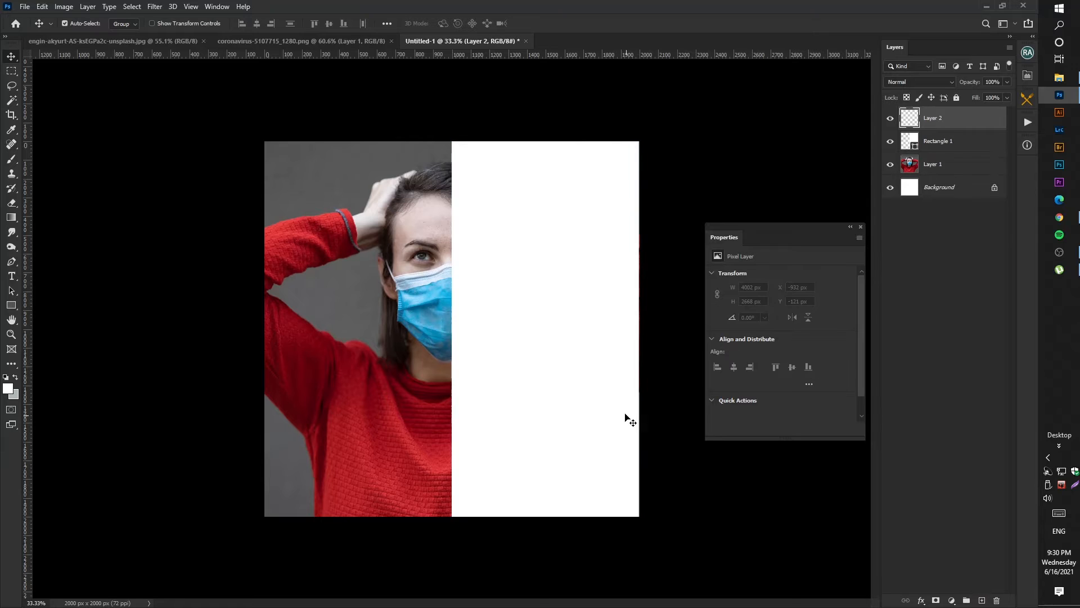
{"action": "key", "text": "t"}
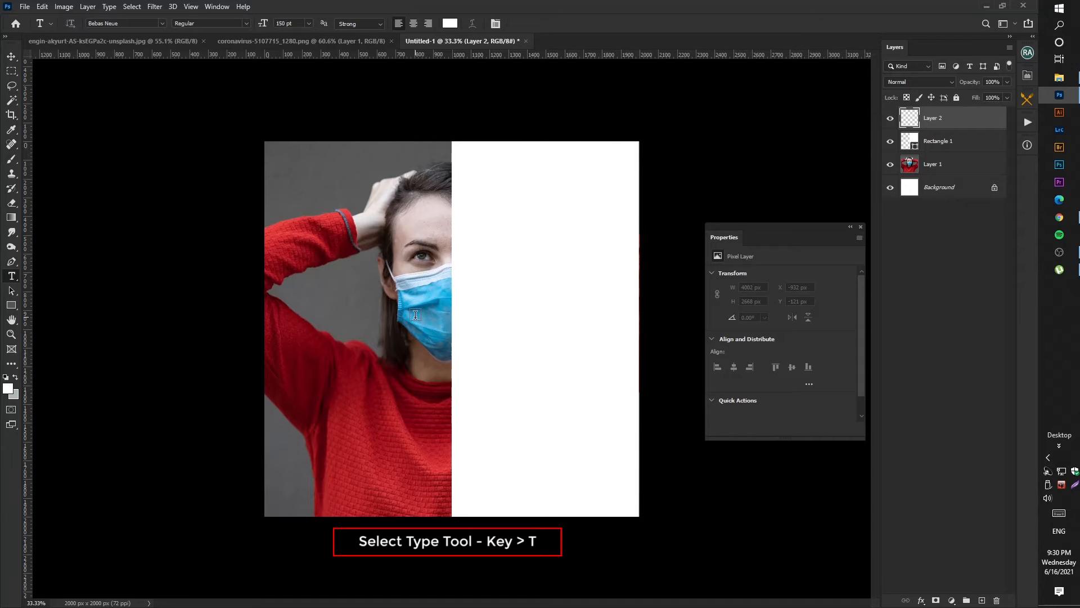
{"action": "left_click", "coordinate": [416, 315]}
{"action": "type", "text": "BE "}
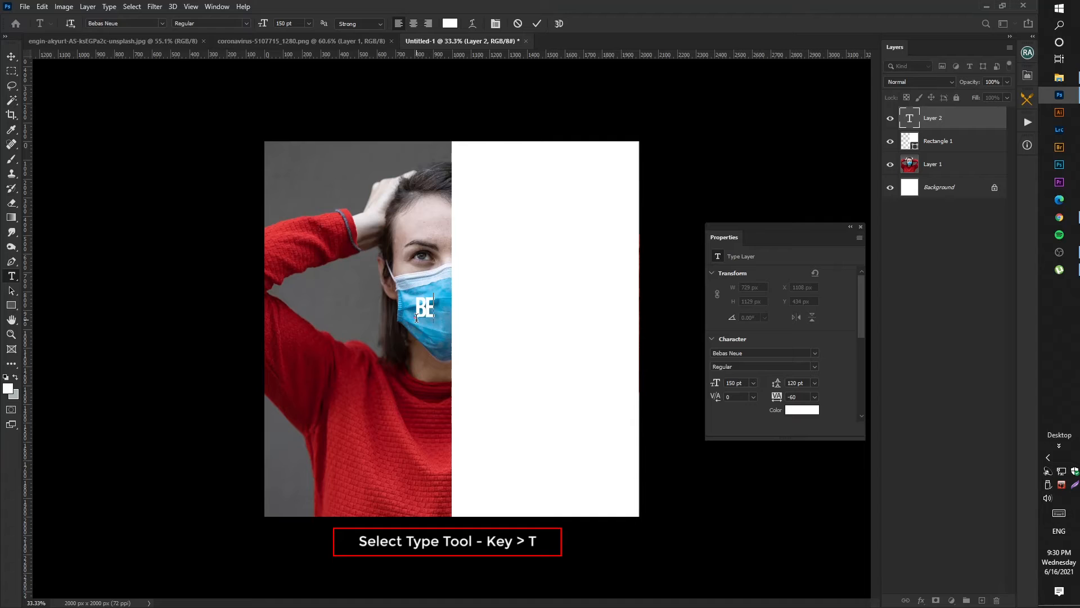
{"action": "type", "text": "CARE"}
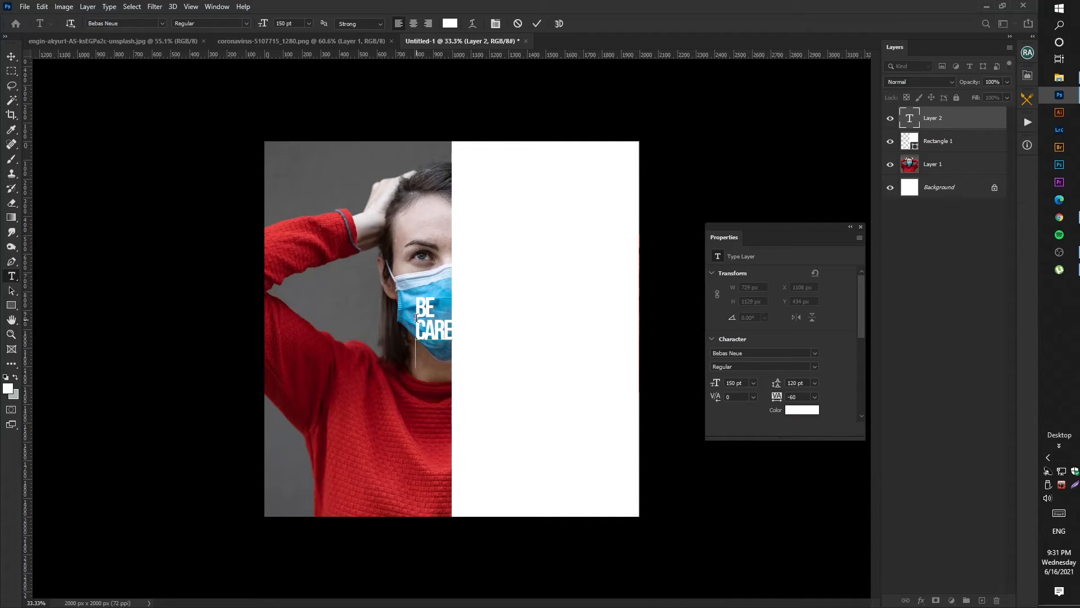
{"action": "key", "text": "Return"}
{"action": "type", "text": "FULL"}
{"action": "key", "text": "ctrl+Return"}
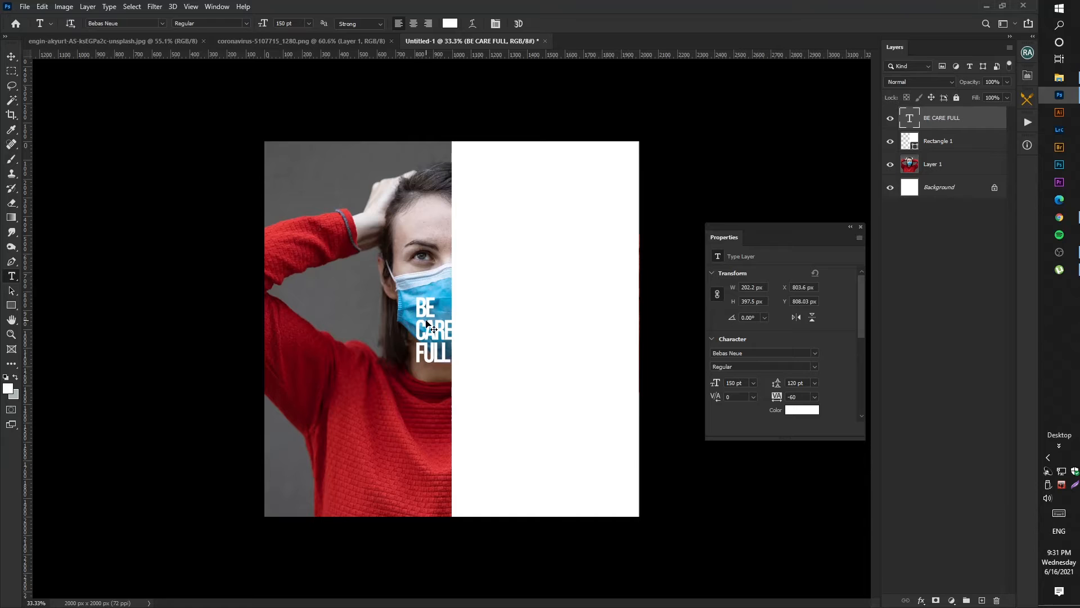
Step: Enlarge the BE CARE FULL text proportionally to about 180%
{"action": "key", "text": "ctrl+t"}
{"action": "left_click_drag", "start_coordinate": [451, 292], "coordinate": [467, 263]}
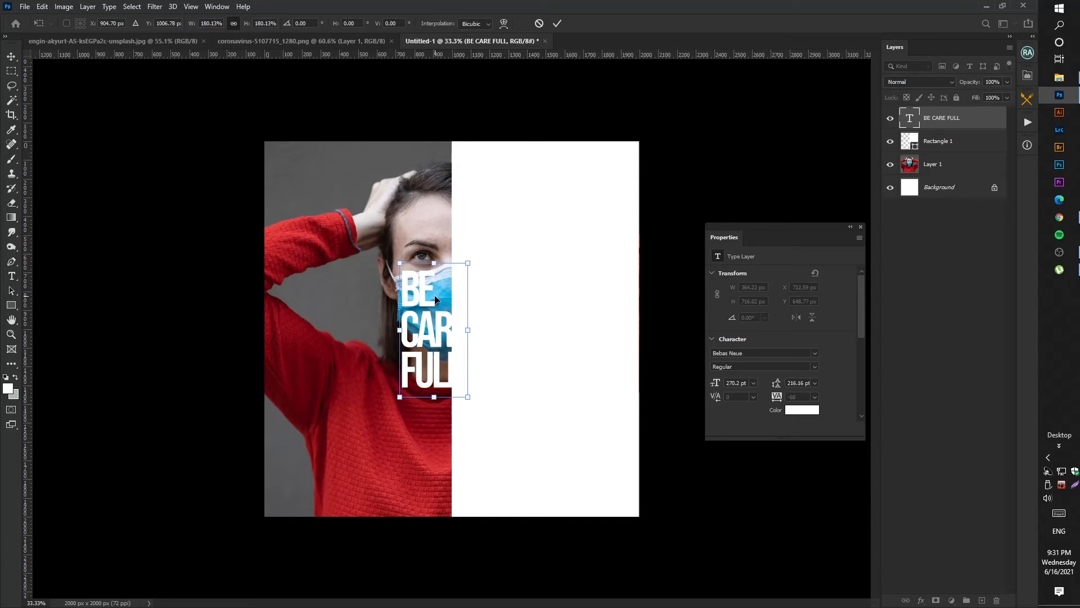
{"action": "key", "text": "Return"}
Step: Change the colour of the whole BE CARE FULL text to black (000000)
{"action": "left_click", "coordinate": [413, 306]}
{"action": "key", "text": "ctrl+a"}
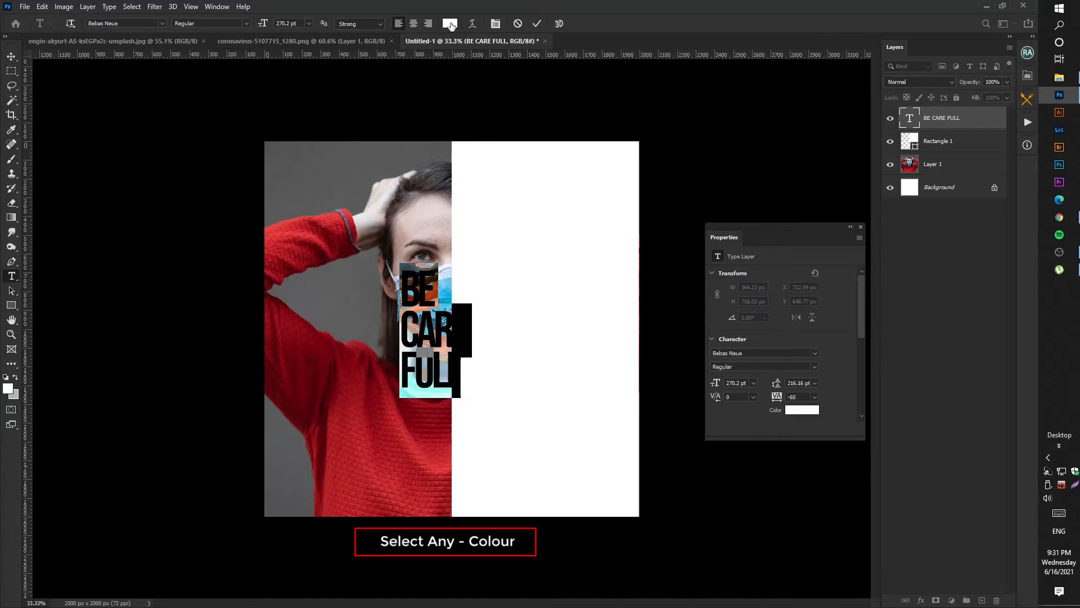
{"action": "left_click", "coordinate": [451, 24]}
{"action": "left_click_drag", "start_coordinate": [566, 454], "coordinate": [770, 591]}
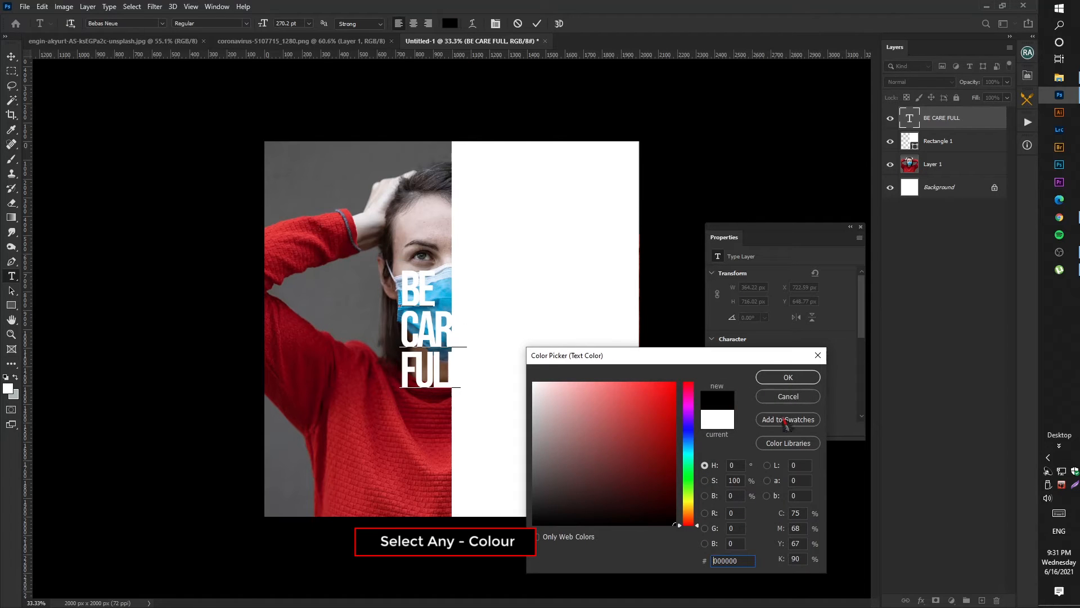
{"action": "left_click", "coordinate": [780, 378]}
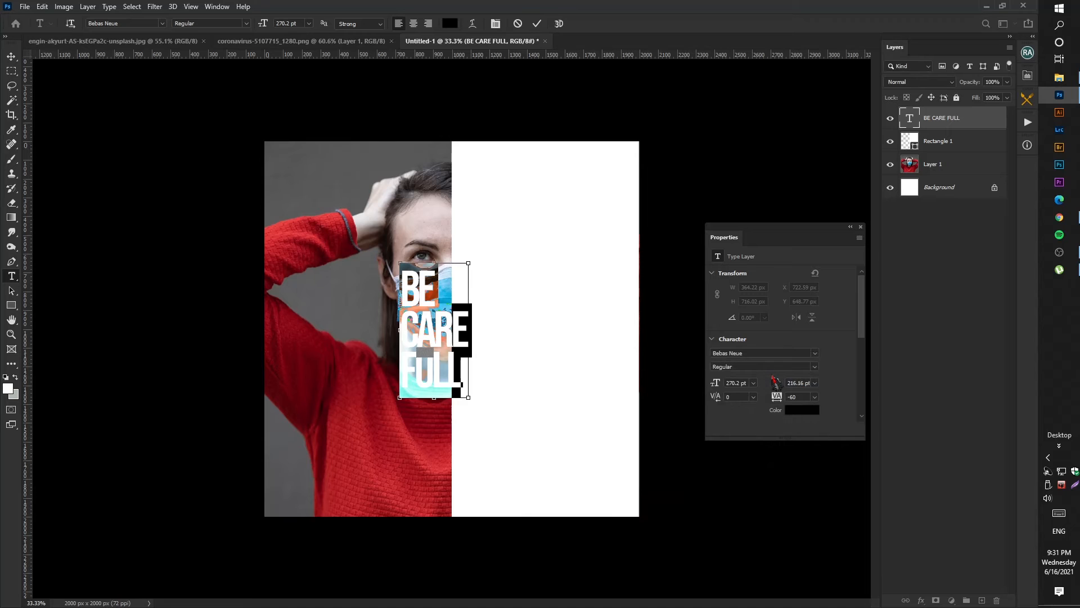
{"action": "key", "text": "ctrl+Return"}
{"action": "key", "text": "v"}
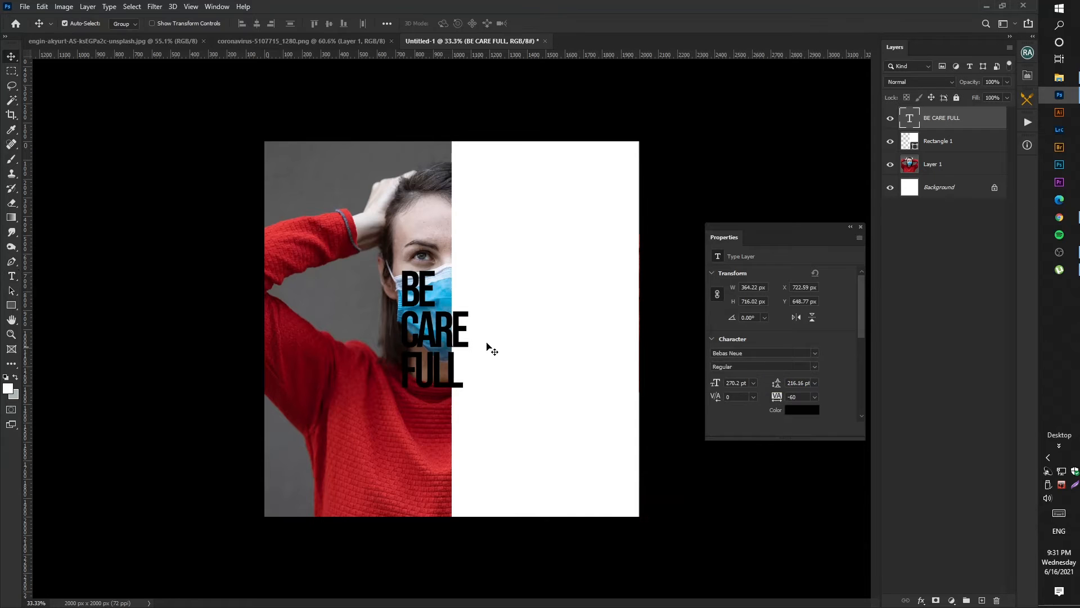
Step: Move the text onto the white rectangle and split the word BE off into its own text layer
{"action": "left_click_drag", "start_coordinate": [449, 331], "coordinate": [519, 325]}
{"action": "key", "text": "t"}
{"action": "left_click_drag", "start_coordinate": [513, 286], "coordinate": [463, 289]}
{"action": "key", "text": "ctrl+x"}
{"action": "left_click", "coordinate": [478, 261]}
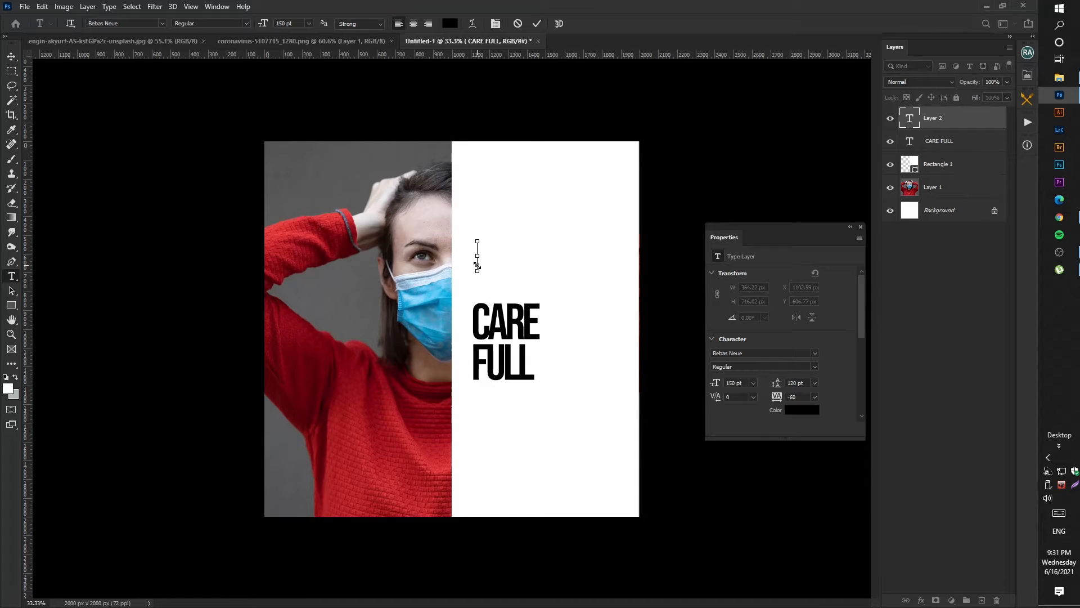
{"action": "key", "text": "ctrl+v"}
{"action": "key", "text": "ctrl+Return"}
Step: Scale the word BE to about 383% and place it directly above CARE, matching that word's width
{"action": "key", "text": "ctrl+t"}
{"action": "left_click_drag", "start_coordinate": [497, 246], "coordinate": [520, 240]}
{"action": "left_click_drag", "start_coordinate": [542, 201], "coordinate": [512, 239]}
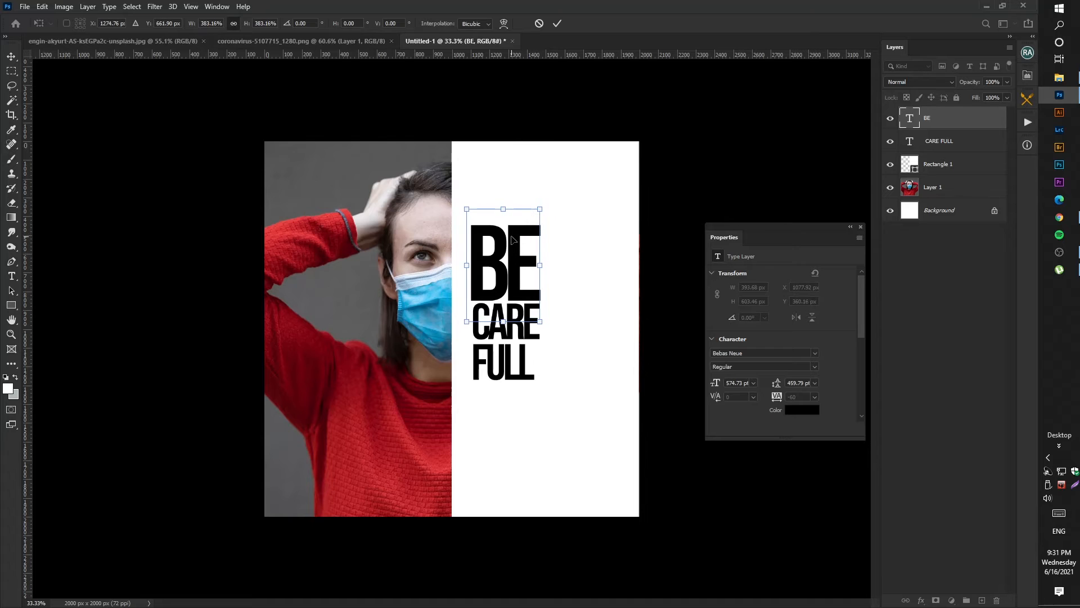
{"action": "key", "text": "Return"}
Step: Set the letter tracking of the CARE FULL text to -40
{"action": "key", "text": "t"}
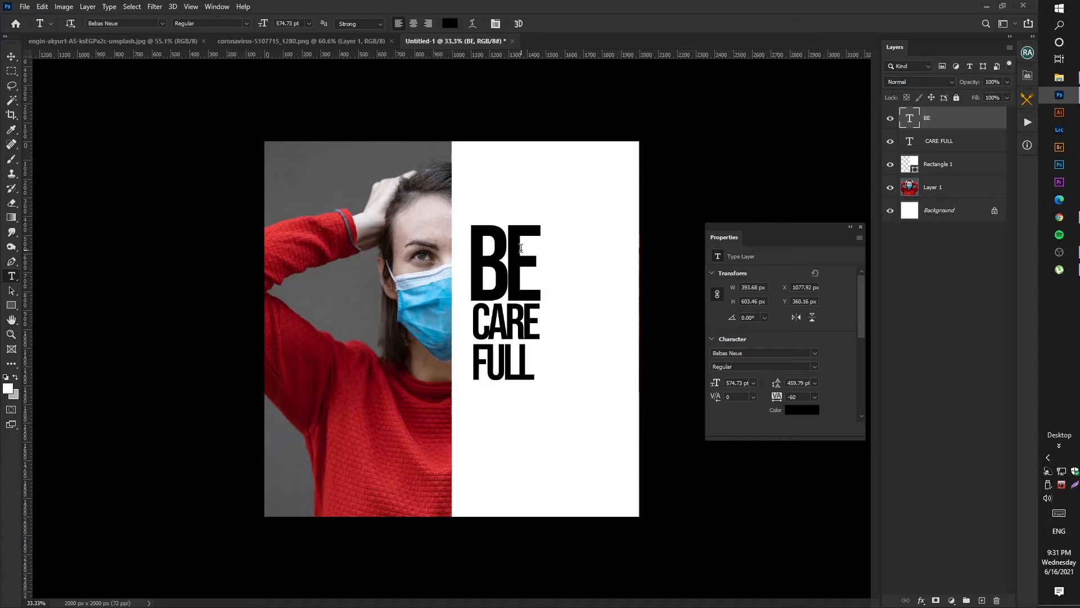
{"action": "left_click", "coordinate": [521, 355]}
{"action": "key", "text": "ctrl+a"}
{"action": "key", "text": "alt+Right"}
{"action": "key", "text": "alt+Right"}
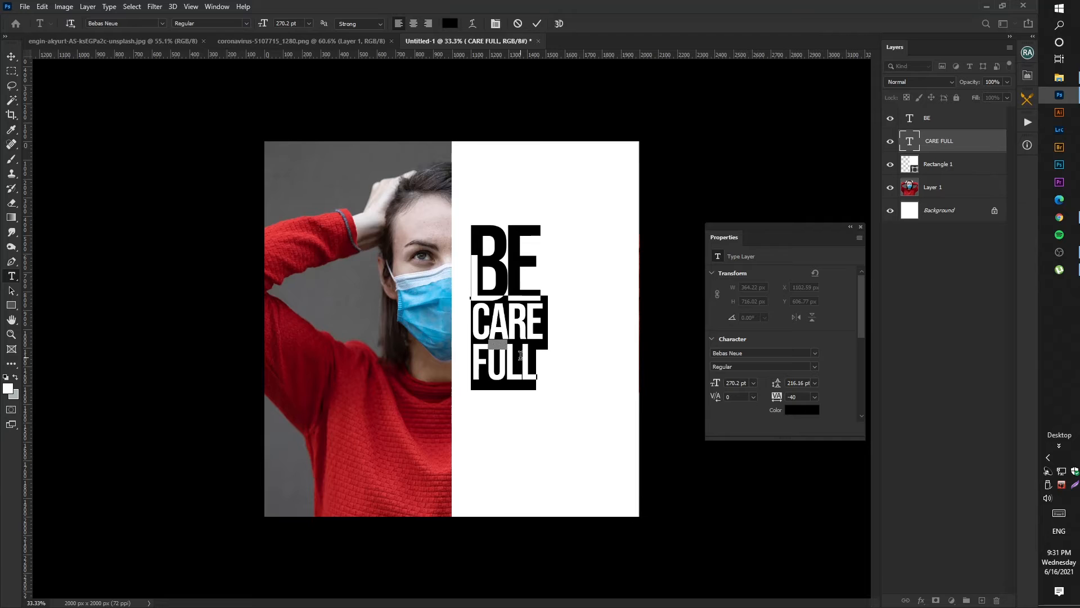
{"action": "key", "text": "alt+Left"}
{"action": "key", "text": "ctrl+Return"}
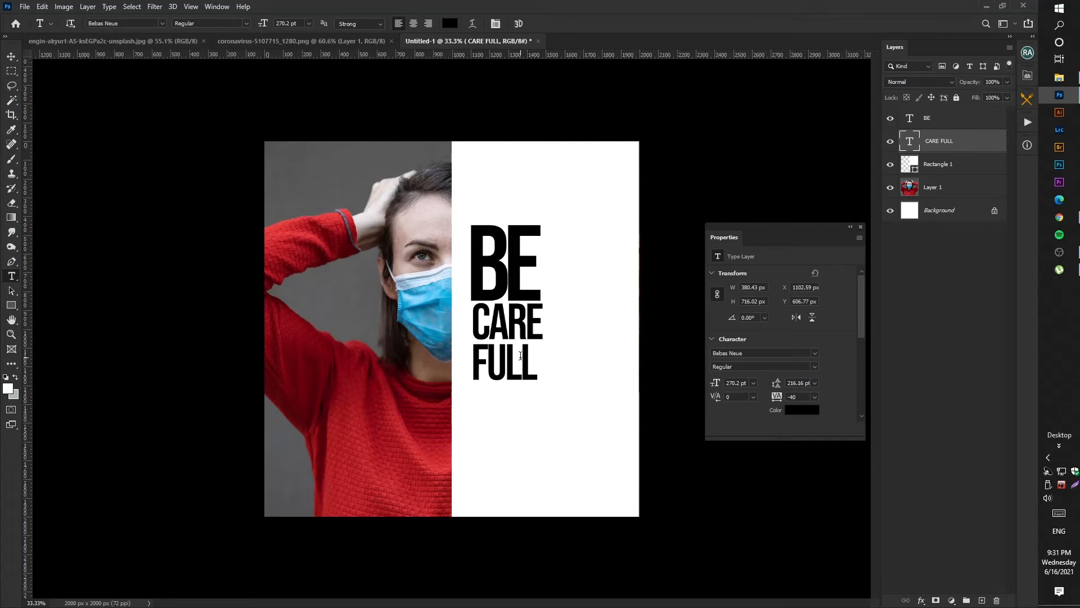
Step: Enlarge both text layers together to about 600 px wide on the white half, and merge them into one layer
{"action": "key", "text": "v"}
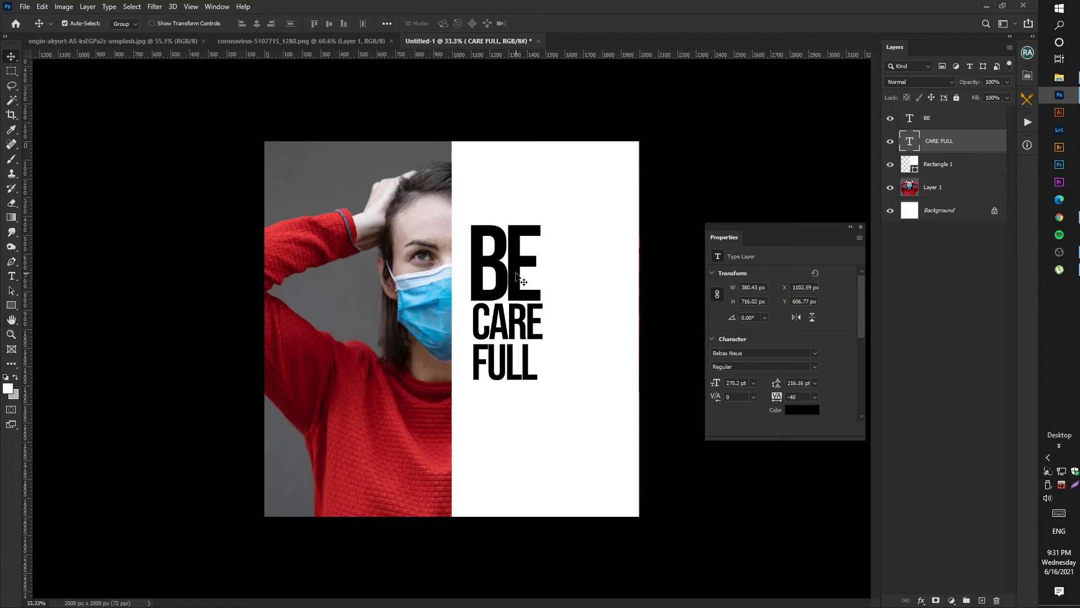
{"action": "left_click", "coordinate": [516, 275], "text": "shift"}
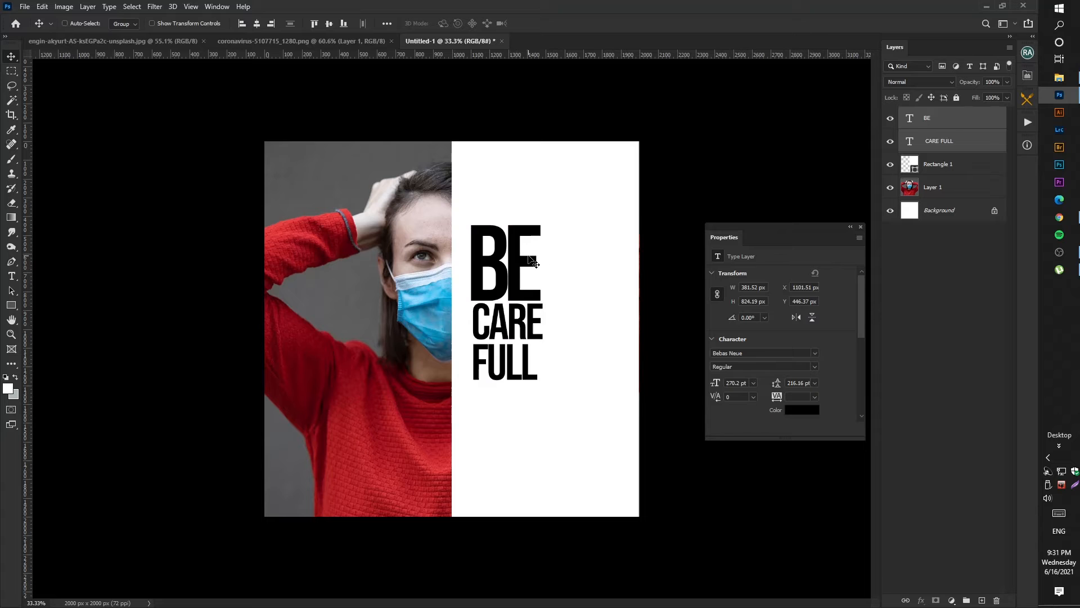
{"action": "key", "text": "ctrl+t"}
{"action": "left_click_drag", "start_coordinate": [543, 224], "coordinate": [574, 188]}
{"action": "left_click_drag", "start_coordinate": [533, 242], "coordinate": [542, 243]}
{"action": "key", "text": "Return"}
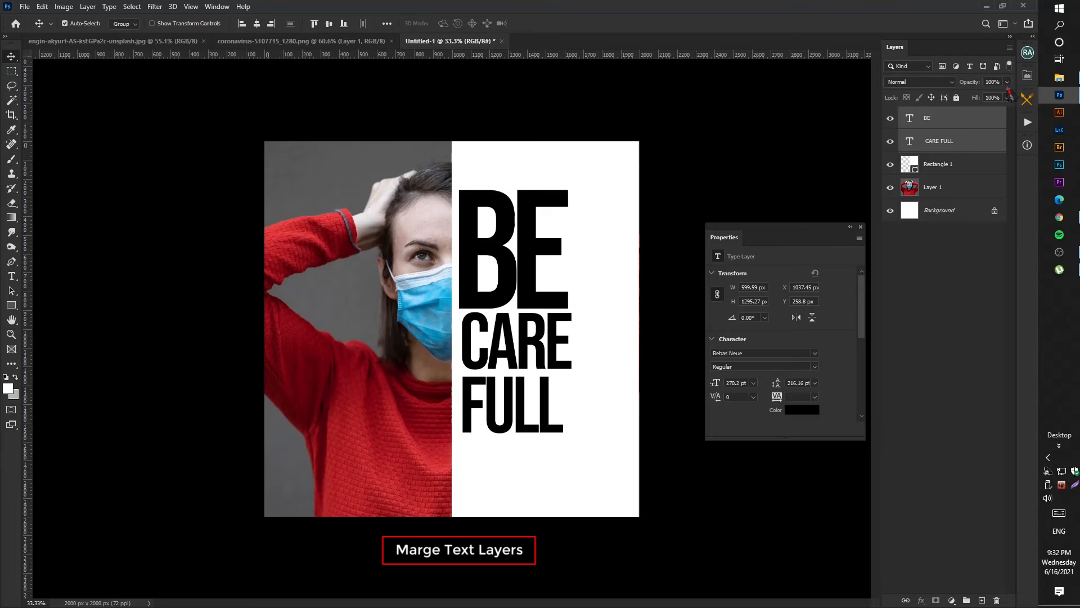
{"action": "left_click", "coordinate": [1010, 47]}
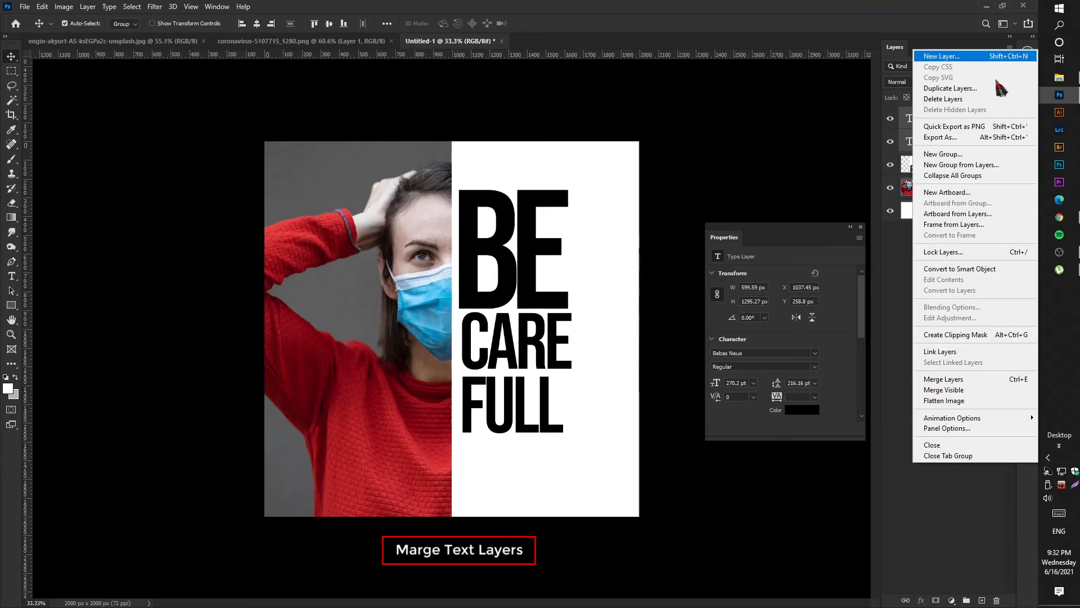
{"action": "left_click", "coordinate": [951, 380]}
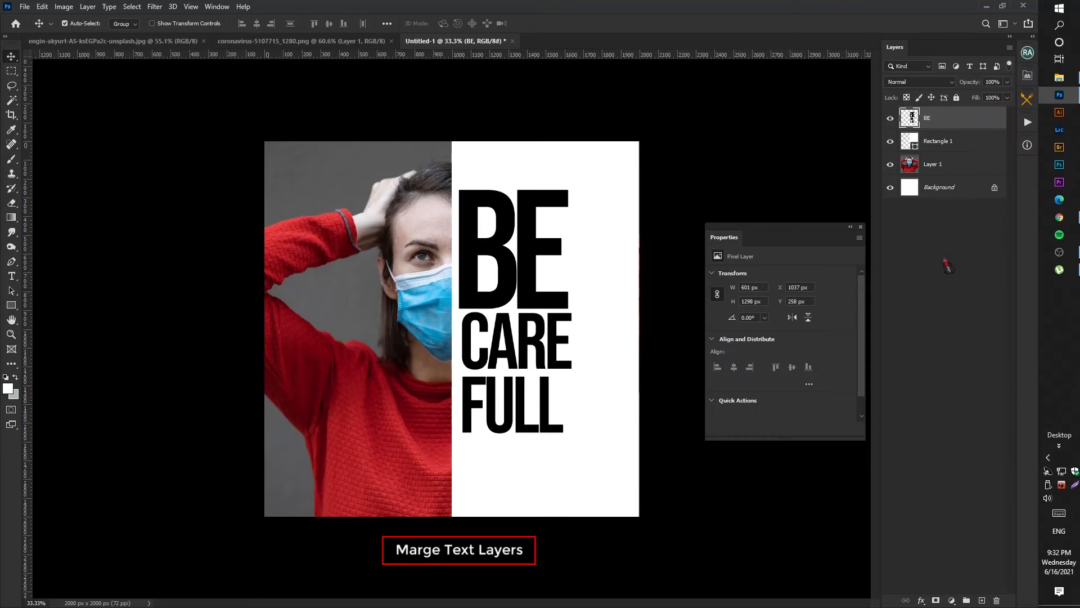
Step: Set the merged text layer's fill opacity to 0% and its knockout to Shallow in the blending options
{"action": "double_click", "coordinate": [945, 121]}
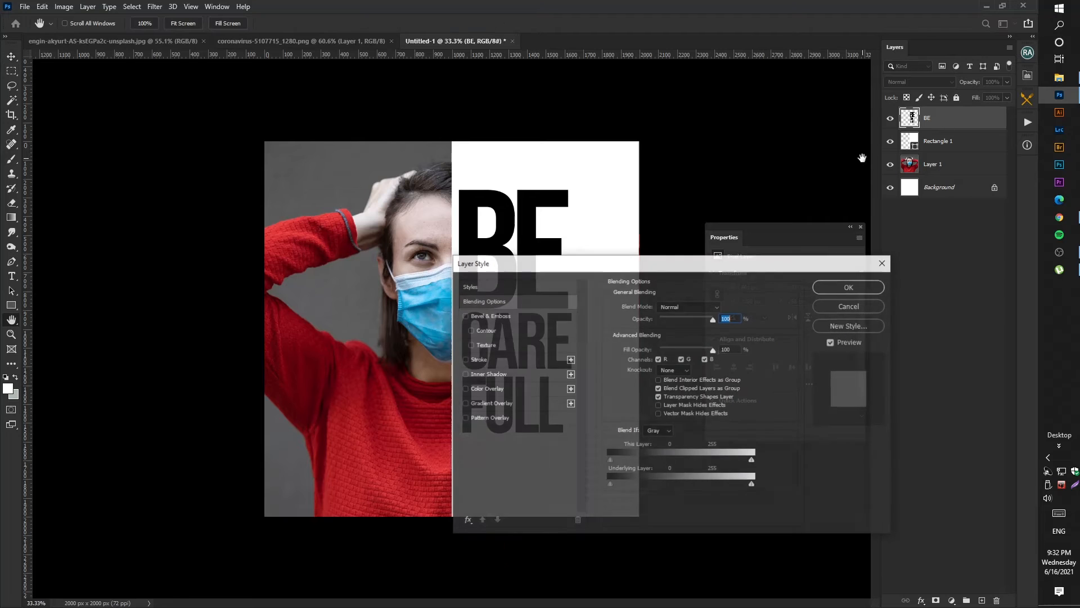
{"action": "left_click_drag", "start_coordinate": [678, 350], "coordinate": [658, 349]}
{"action": "left_click", "coordinate": [672, 370]}
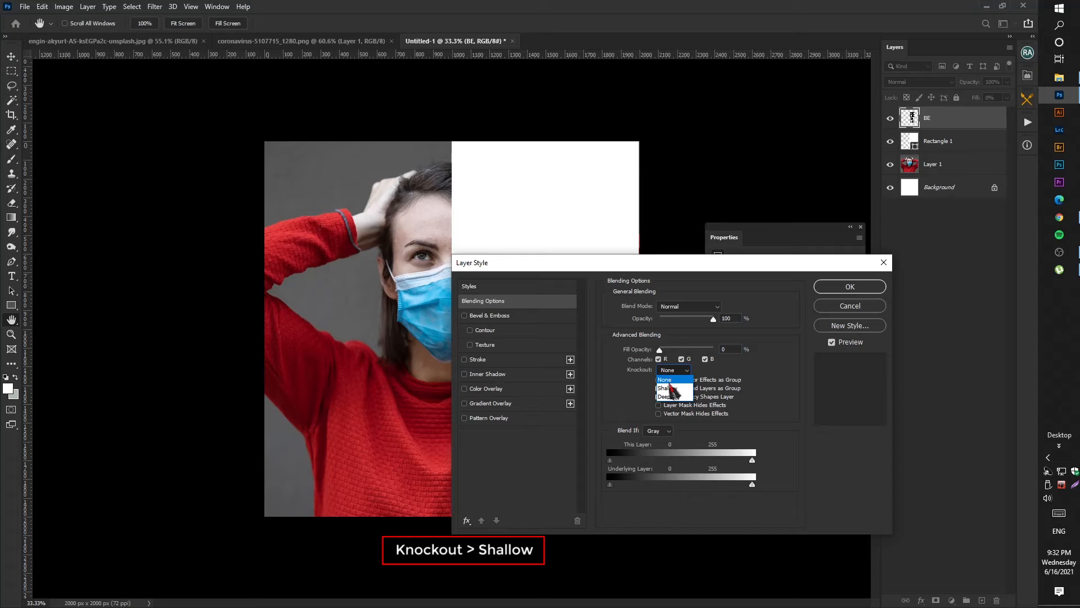
{"action": "left_click", "coordinate": [670, 379]}
{"action": "left_click", "coordinate": [672, 370]}
{"action": "left_click", "coordinate": [670, 389]}
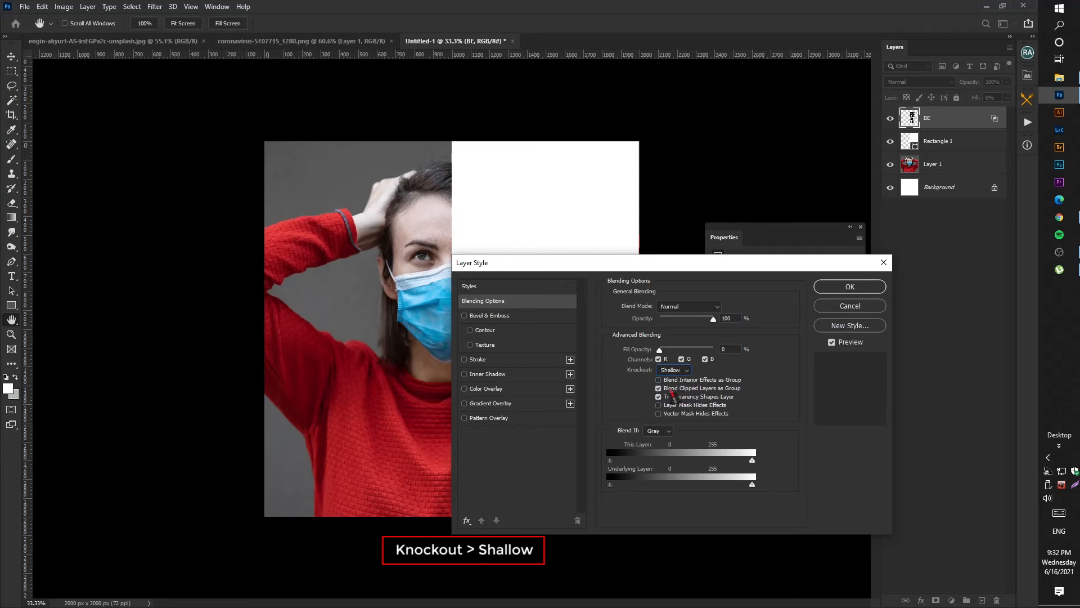
{"action": "left_click_drag", "start_coordinate": [677, 263], "coordinate": [638, 259]}
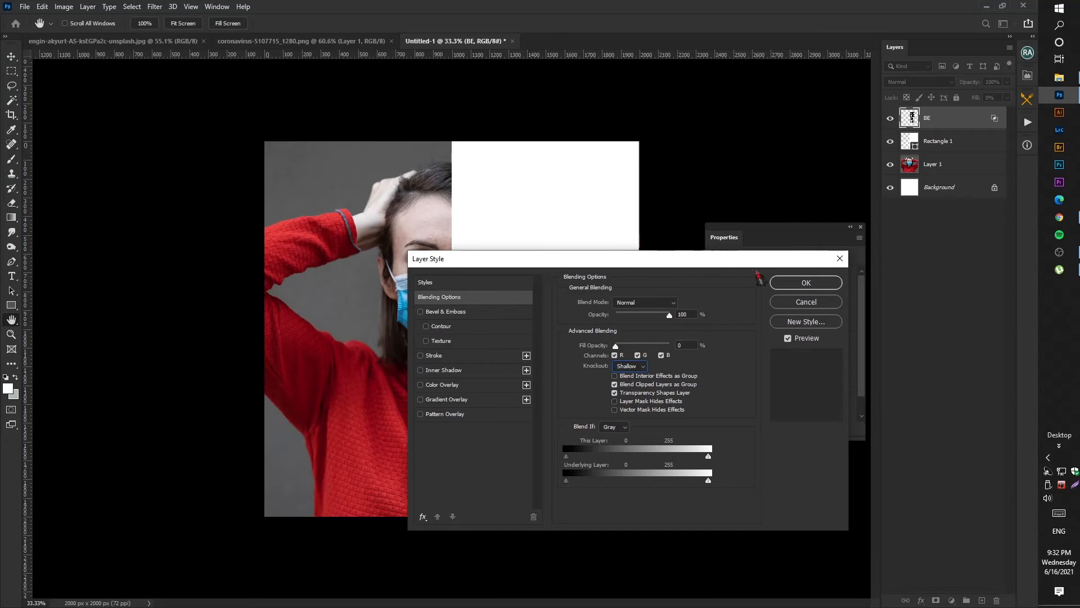
{"action": "left_click", "coordinate": [810, 282]}
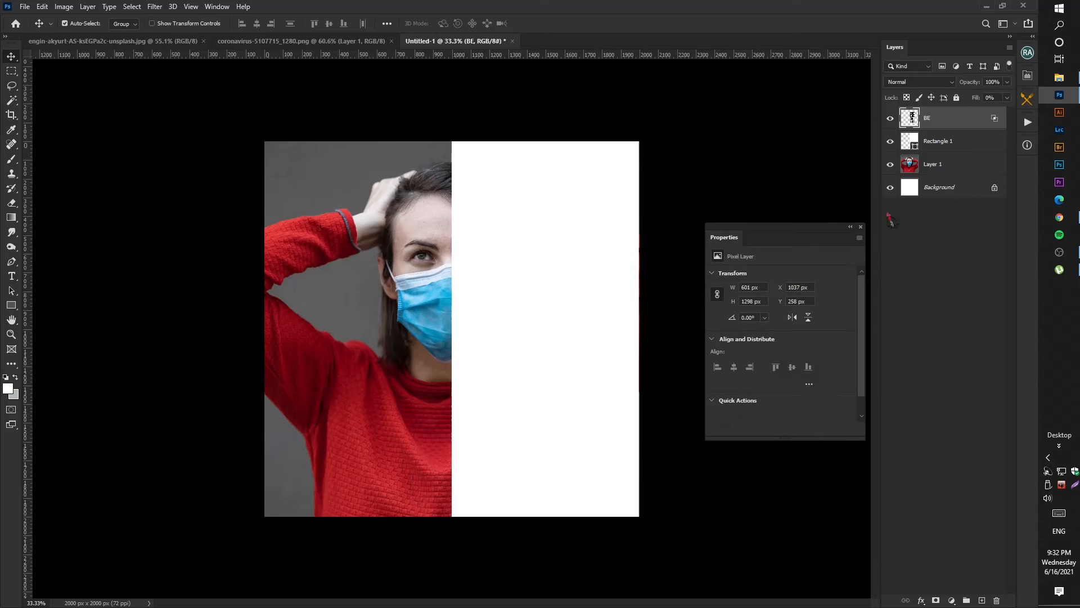
Step: Group the merged text layer with the white rectangle layer, and undo the grouping
{"action": "left_click", "coordinate": [959, 141]}
{"action": "key", "text": "ctrl+g"}
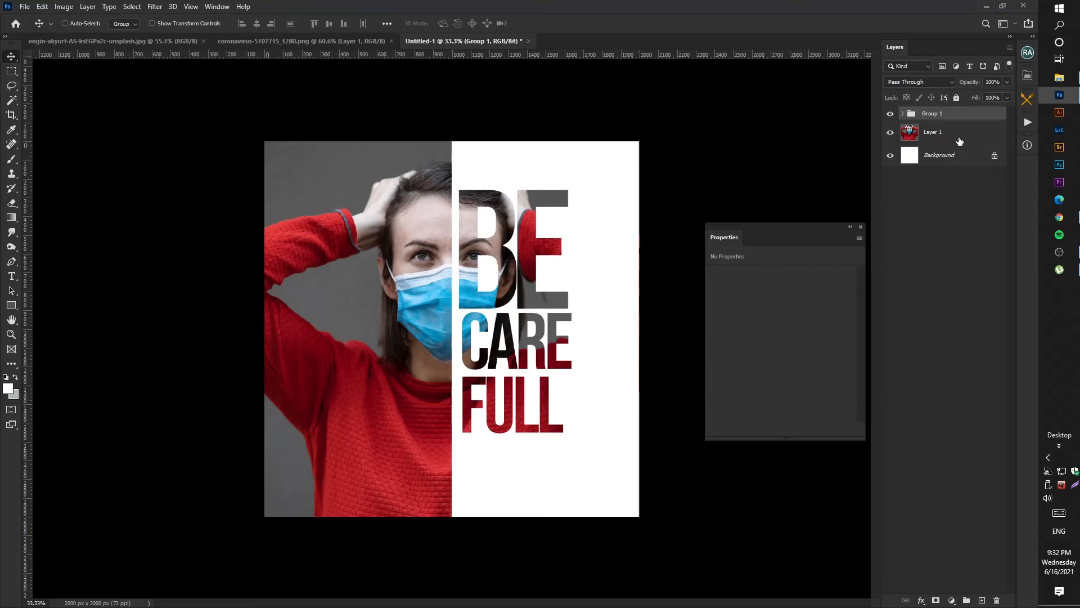
{"action": "key", "text": "ctrl+z"}
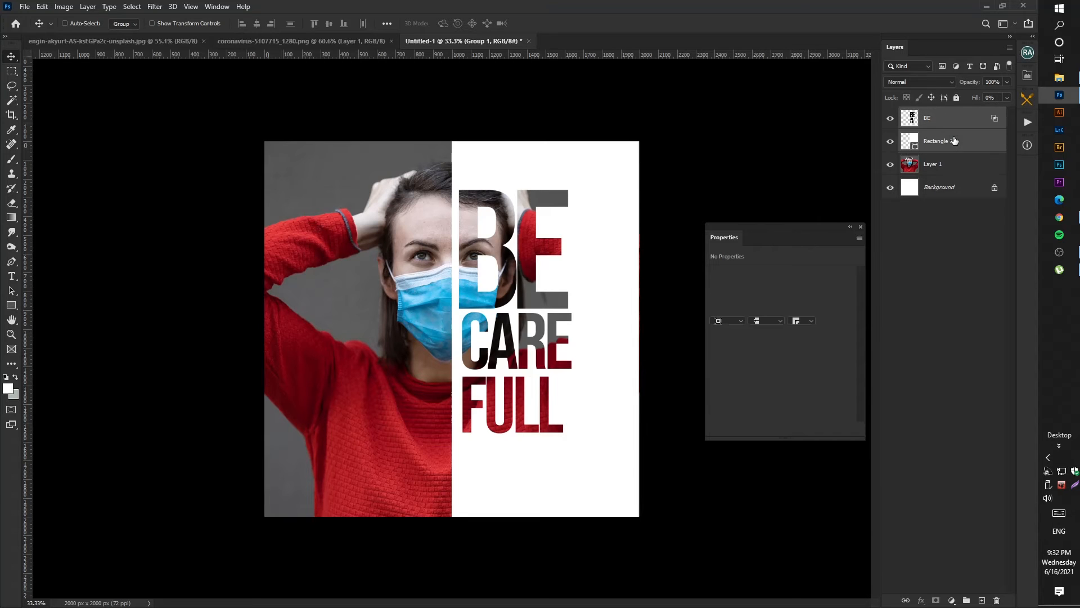
Step: Clip the merged text layer and the white rectangle layer to the photo layer with a clipping mask
{"action": "left_click", "coordinate": [952, 143], "text": "ctrl"}
{"action": "right_click", "coordinate": [952, 143]}
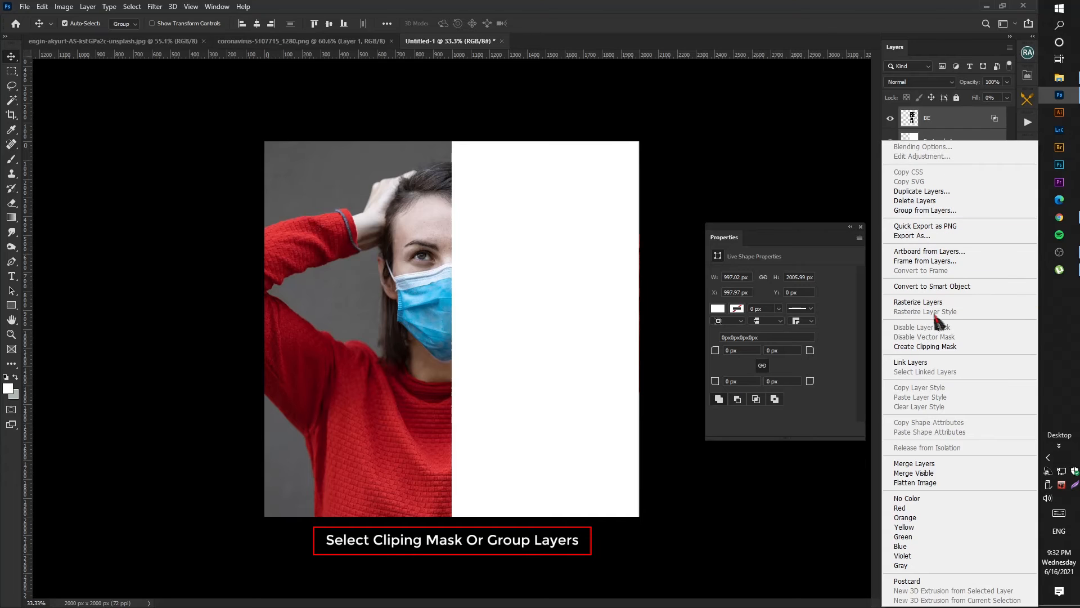
{"action": "left_click", "coordinate": [933, 347]}
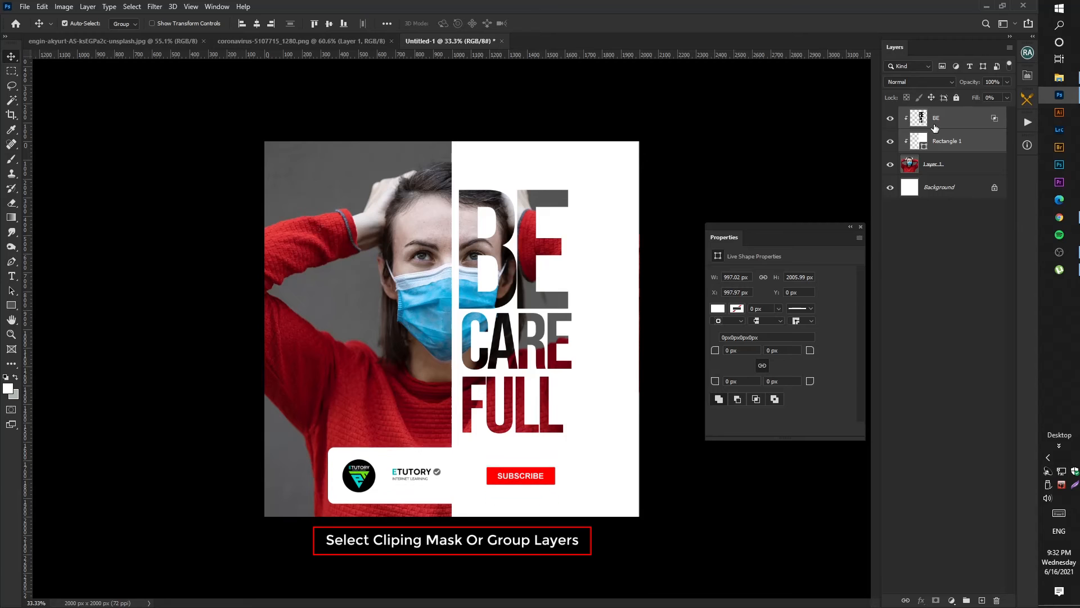
Step: Group the merged text layer and the white rectangle layer above the photo
{"action": "left_click", "coordinate": [63, 7]}
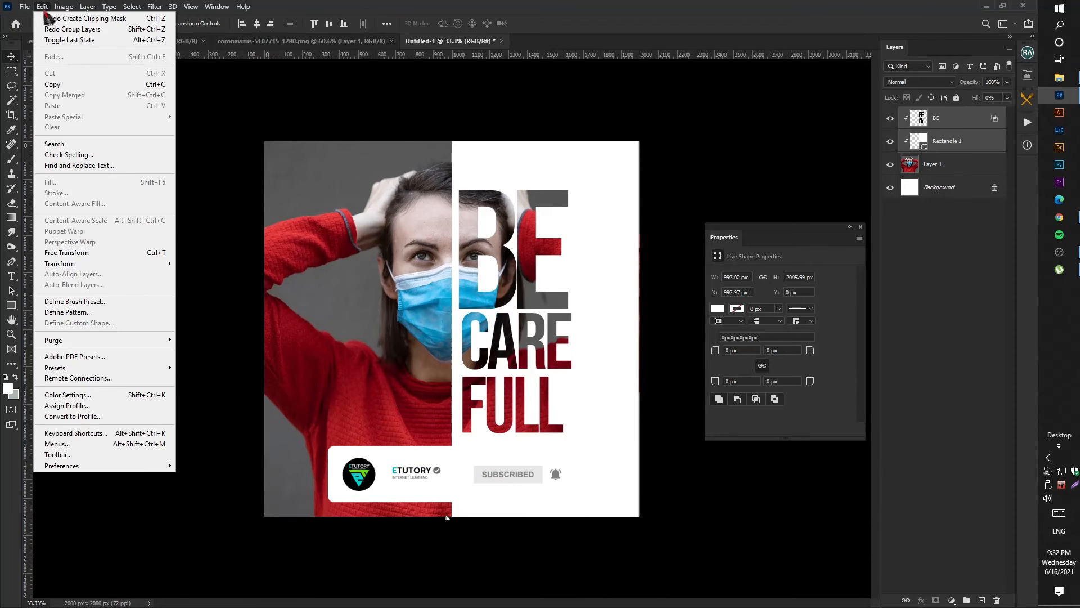
{"action": "mouse_move", "coordinate": [87, 7]}
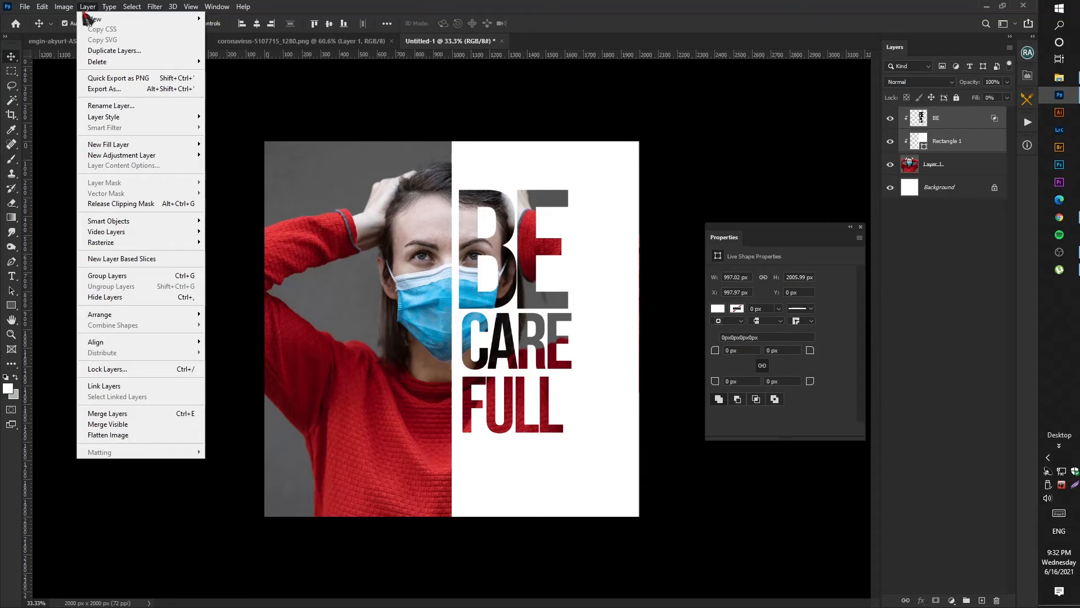
{"action": "left_click", "coordinate": [152, 277]}
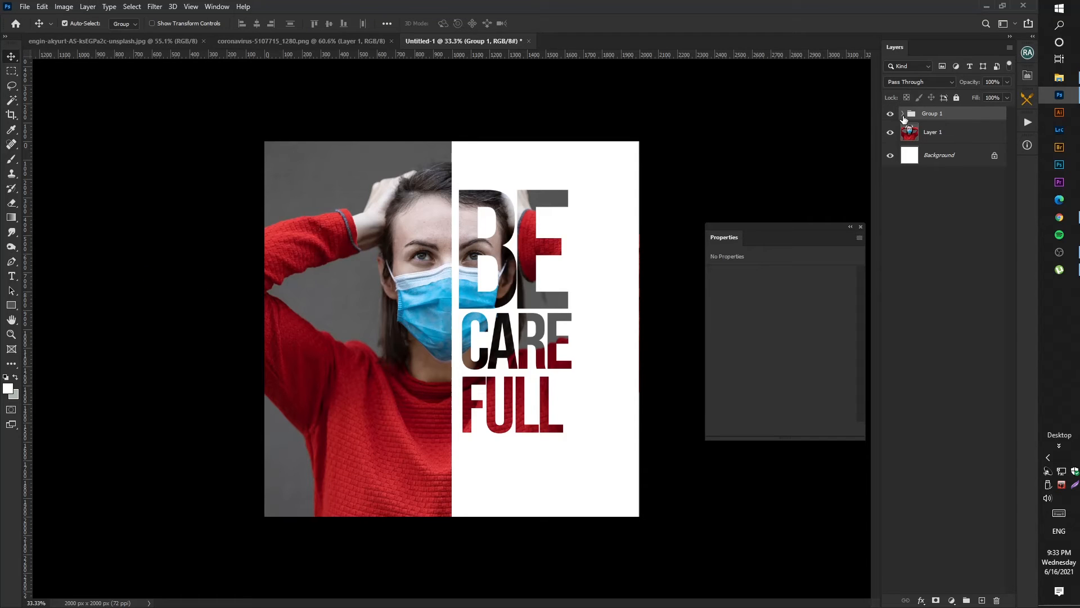
Step: Move the BE CARE FULL text layer inside the group to about X 1010 px, Y 261 px, close to the photo's edge, and collapse the group
{"action": "left_click", "coordinate": [904, 114]}
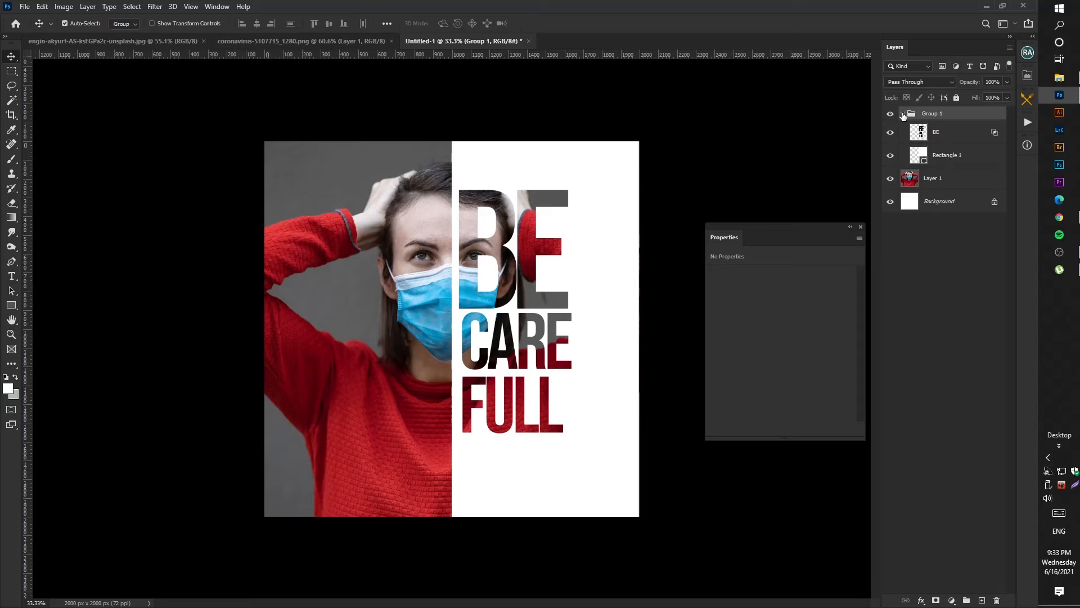
{"action": "left_click", "coordinate": [937, 133]}
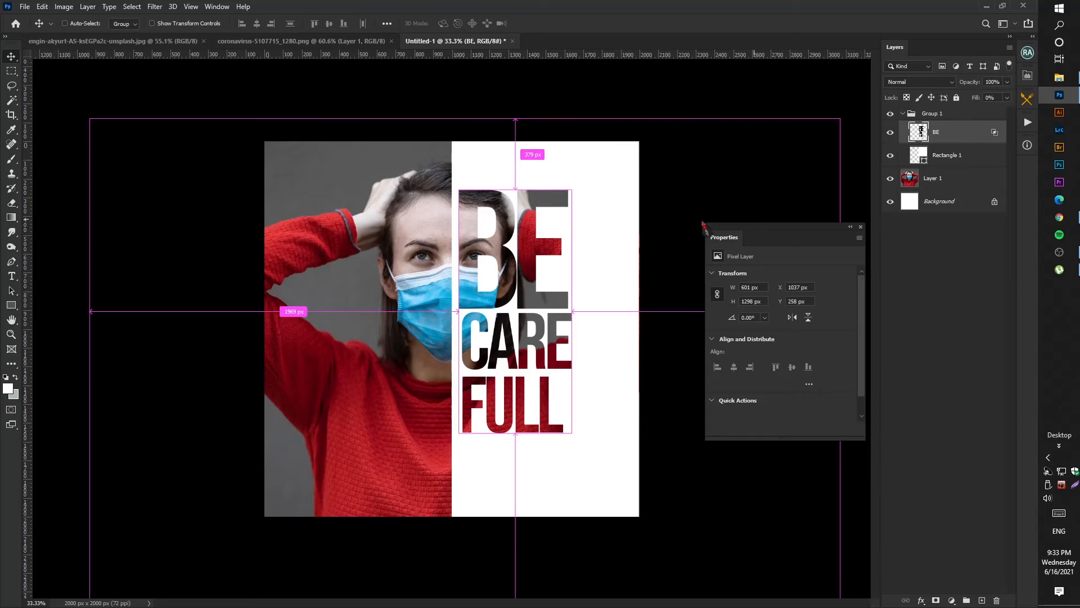
{"action": "key", "text": "ctrl+t"}
{"action": "left_click_drag", "start_coordinate": [544, 225], "coordinate": [529, 222]}
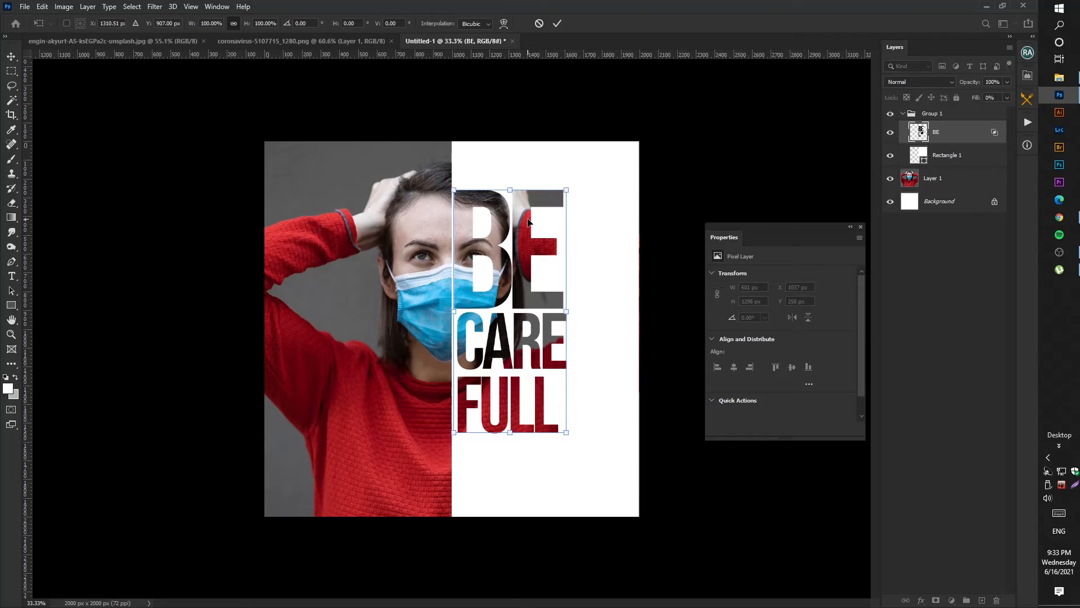
{"action": "key", "text": "Left"}
{"action": "key", "text": "Left"}
{"action": "key", "text": "Left"}
{"action": "key", "text": "Down"}
{"action": "key", "text": "Down"}
{"action": "key", "text": "Down"}
{"action": "key", "text": "Right"}
{"action": "key", "text": "Right"}
{"action": "key", "text": "Right"}
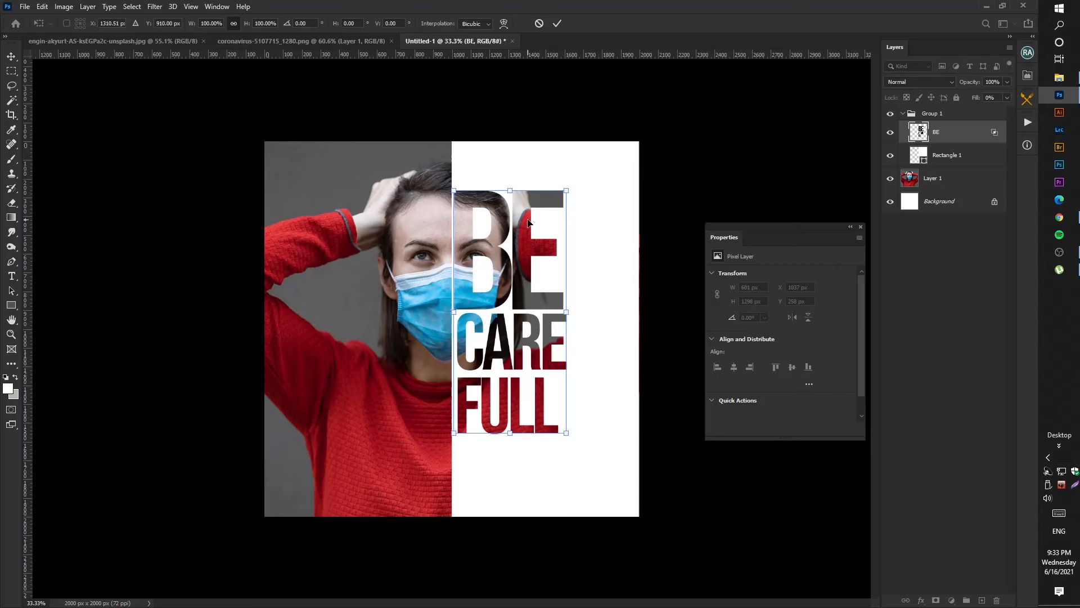
{"action": "key", "text": "Return"}
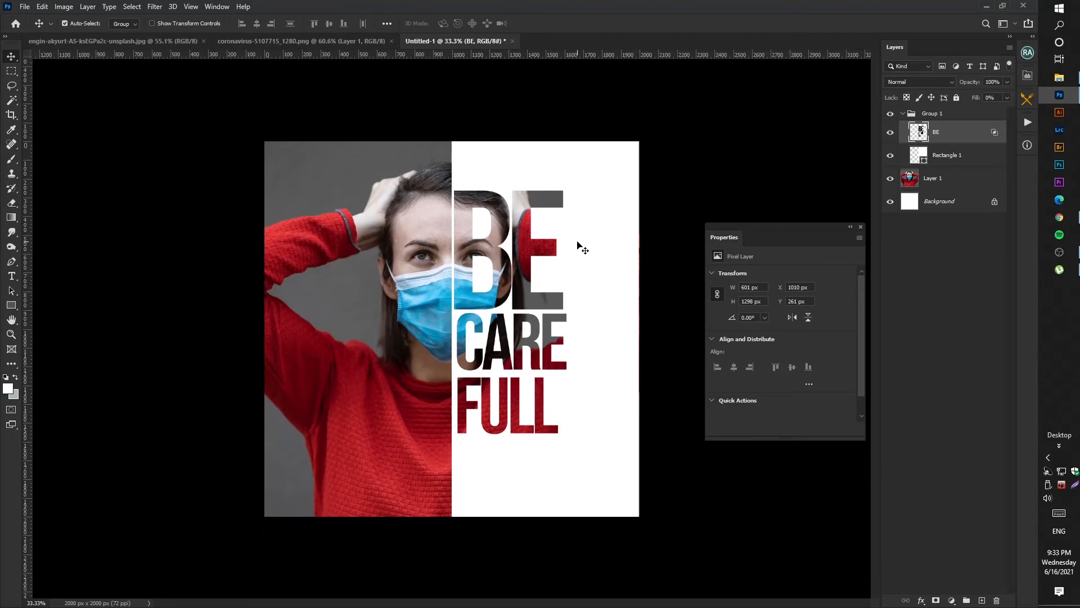
{"action": "scroll", "coordinate": [580, 248], "scroll_direction": "up", "scroll_amount": 1}
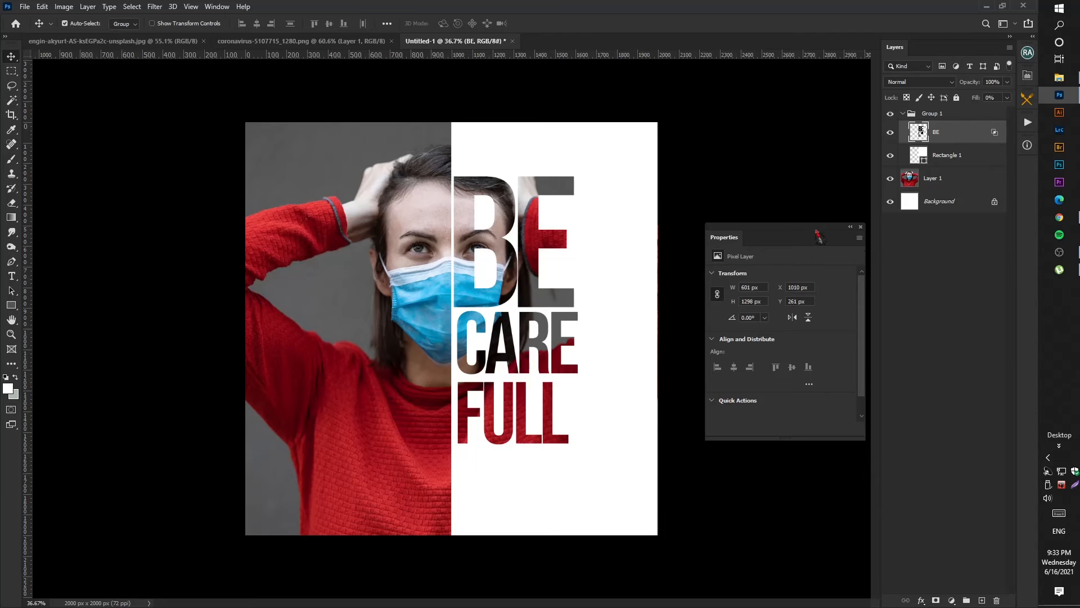
{"action": "left_click_drag", "start_coordinate": [818, 236], "coordinate": [808, 228]}
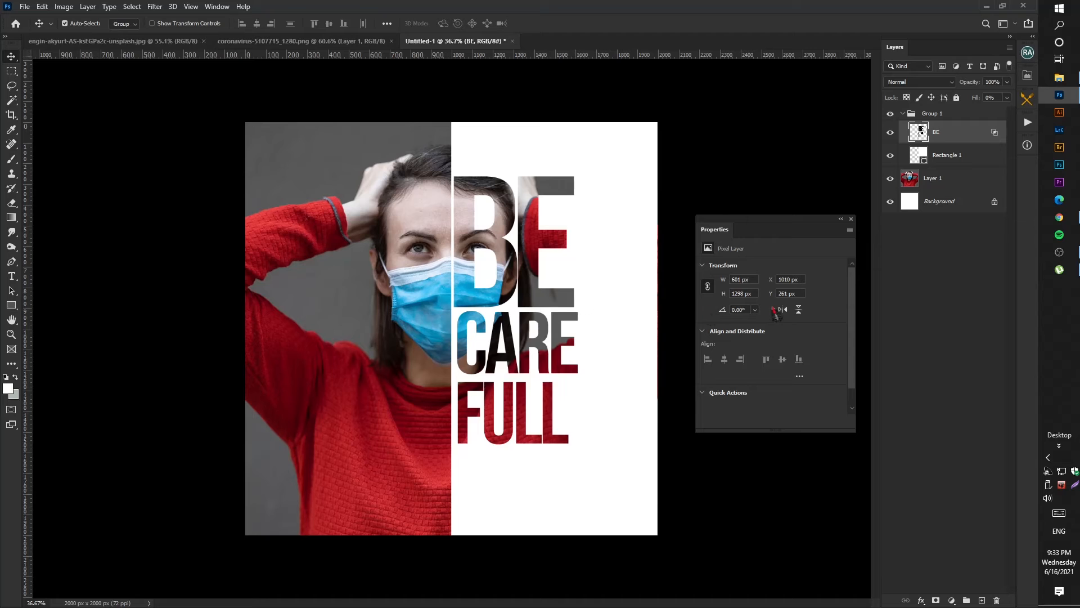
{"action": "left_click", "coordinate": [904, 114]}
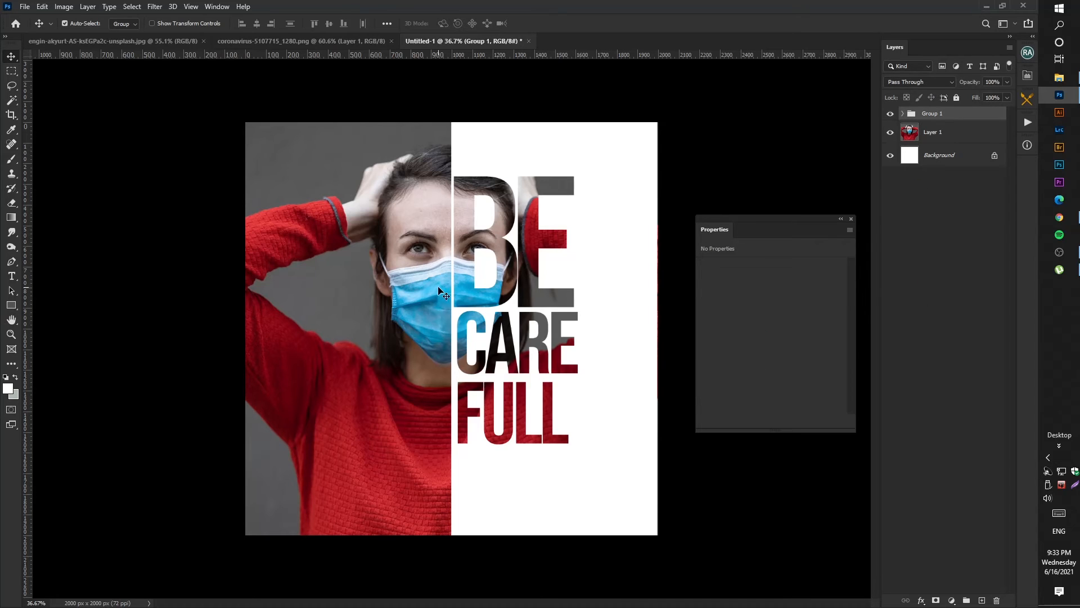
Step: Create a white rectangle shape 1700 px wide and 1700 px high
{"action": "left_click", "coordinate": [11, 307]}
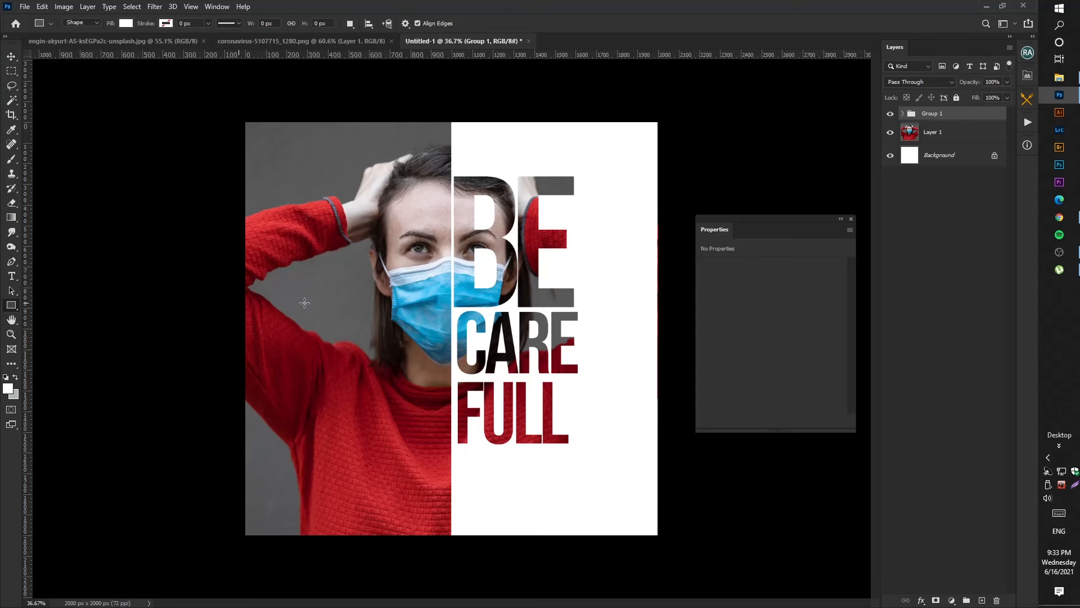
{"action": "left_click", "coordinate": [349, 273]}
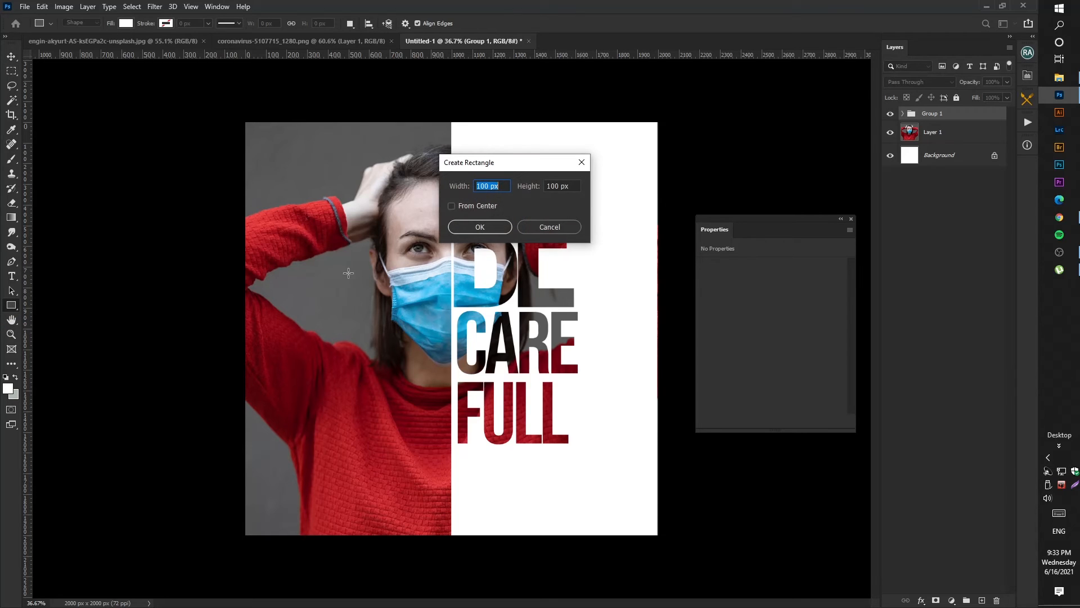
{"action": "left_click", "coordinate": [486, 186]}
{"action": "left_click_drag", "start_coordinate": [487, 186], "coordinate": [474, 189]}
{"action": "type", "text": "1"}
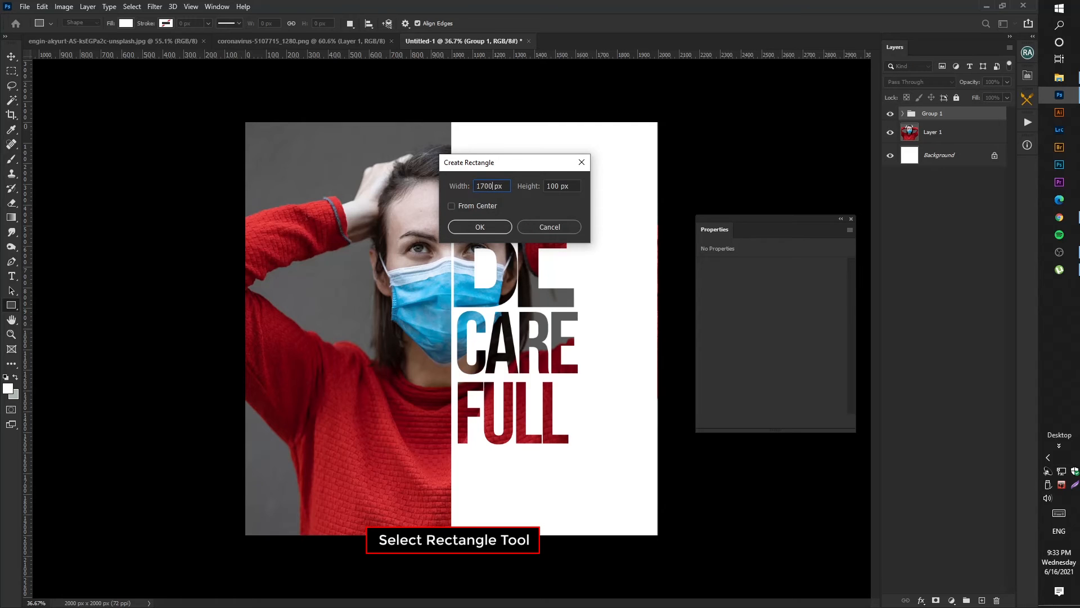
{"action": "key", "text": "Tab"}
{"action": "type", "text": "1"}
{"action": "key", "text": "Return"}
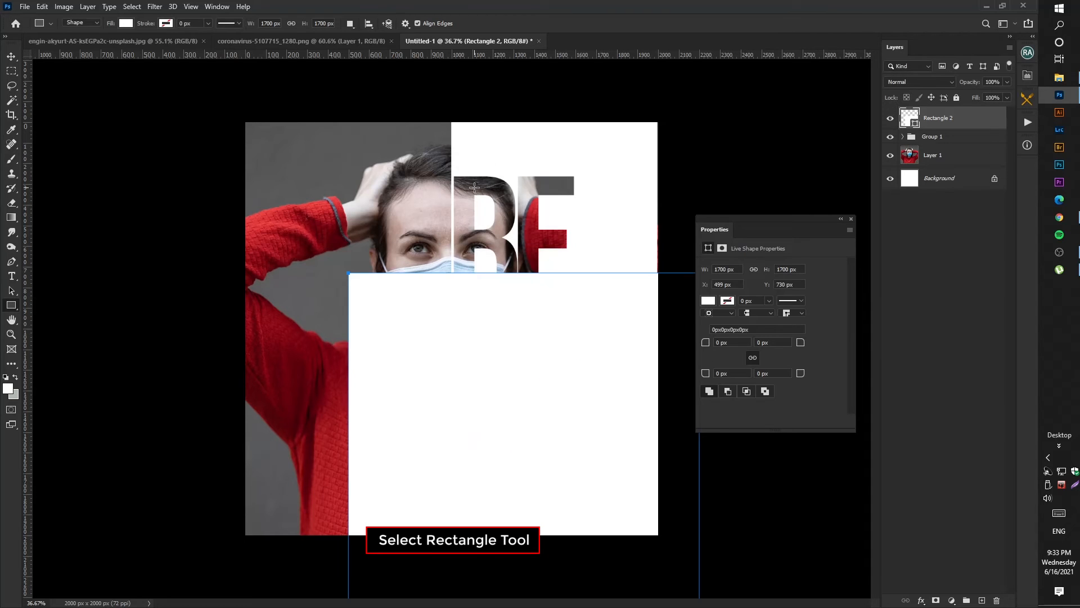
Step: Center the 1700 px square horizontally and vertically on the canvas, and clear the selection
{"action": "left_click", "coordinate": [11, 57]}
{"action": "key", "text": "ctrl+a"}
{"action": "left_click", "coordinate": [257, 23]}
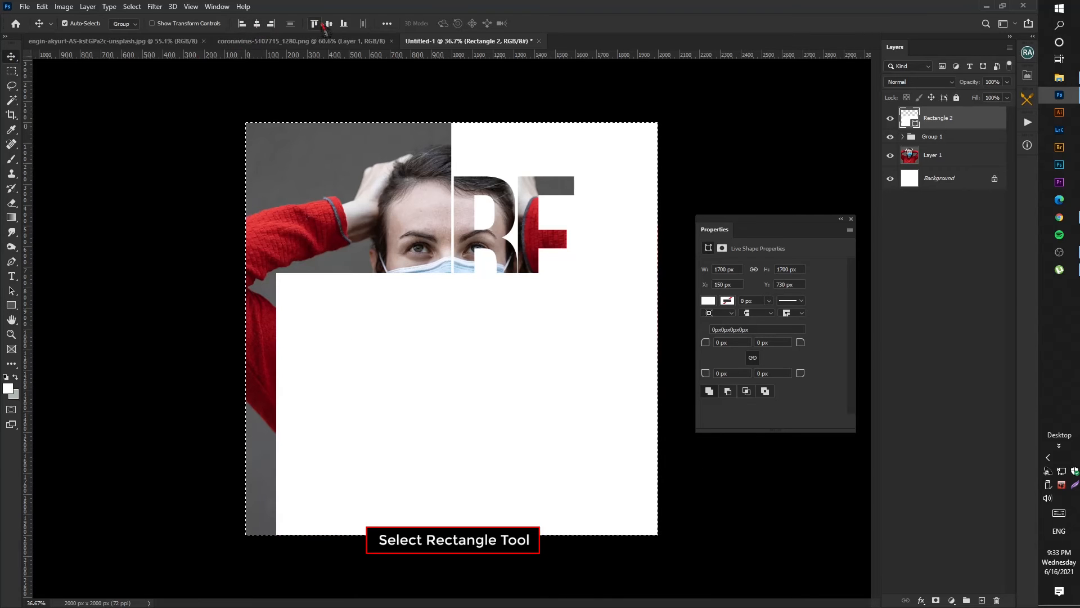
{"action": "left_click", "coordinate": [329, 23]}
{"action": "key", "text": "ctrl"}
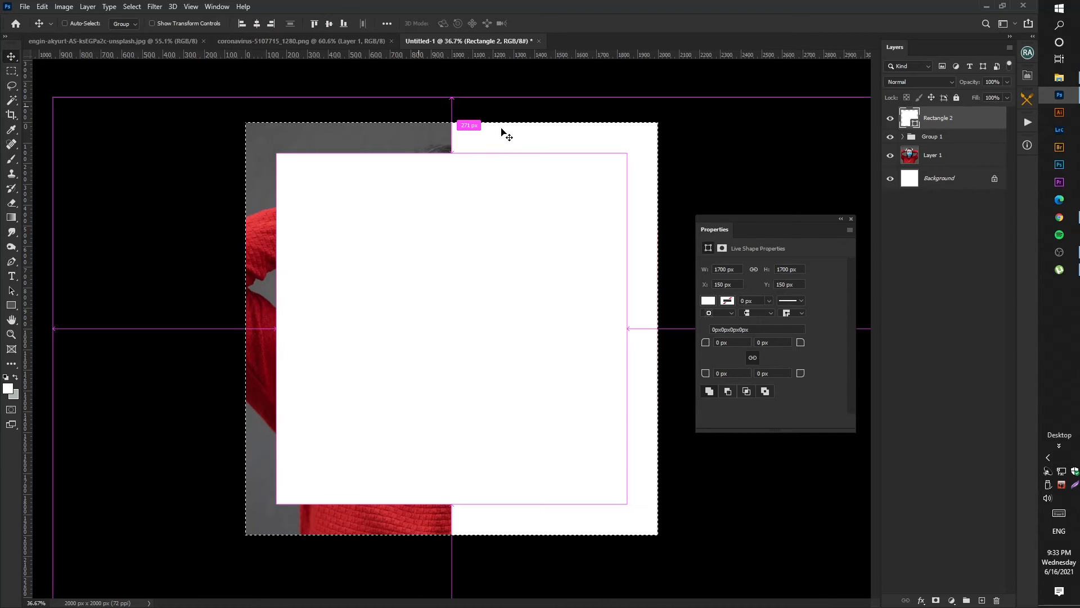
{"action": "key", "text": "ctrl+d"}
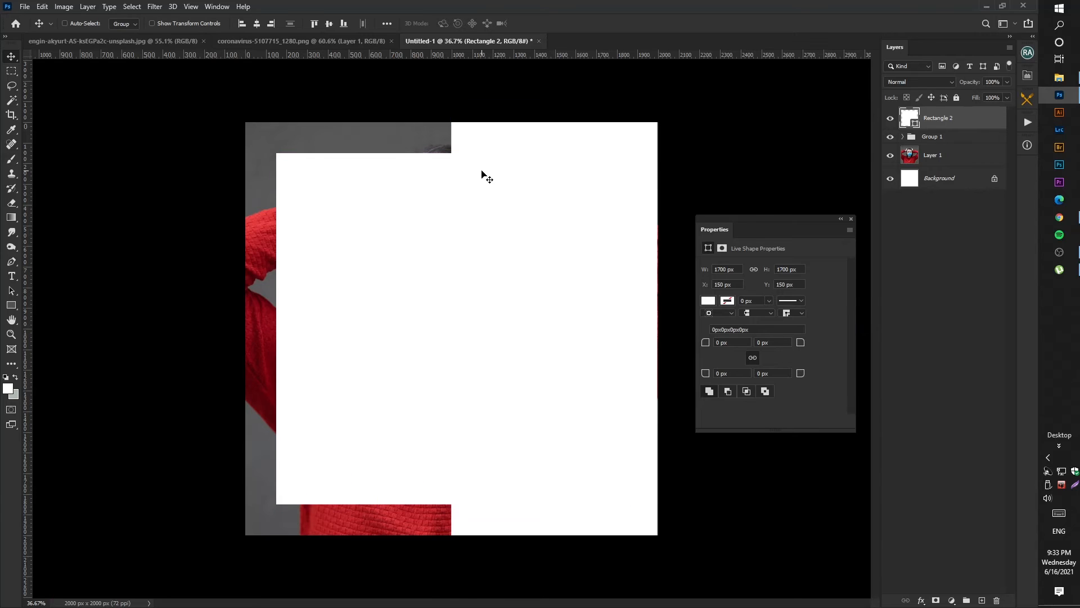
Step: Set the 1700 px square's fill opacity to 0% and give it a 13 px white stroke positioned inside
{"action": "double_click", "coordinate": [980, 118]}
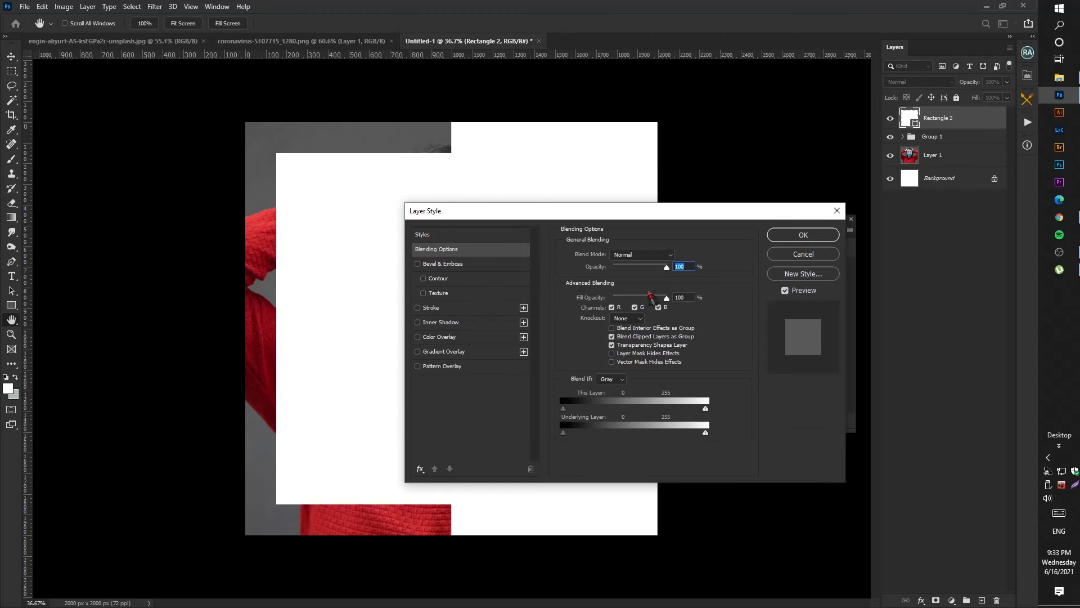
{"action": "left_click_drag", "start_coordinate": [666, 298], "coordinate": [601, 300]}
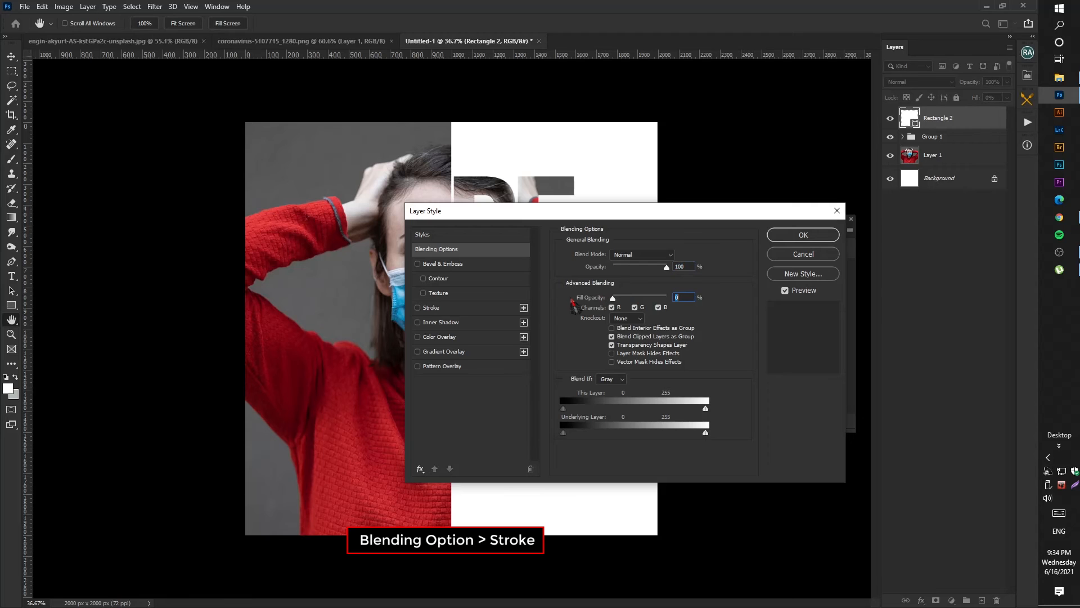
{"action": "left_click", "coordinate": [438, 309]}
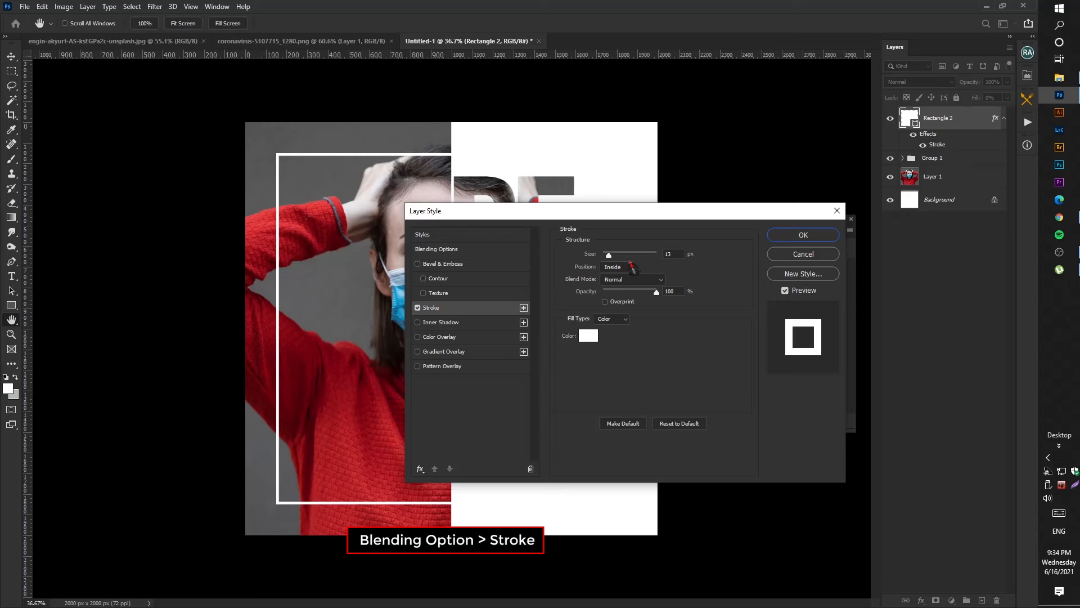
{"action": "left_click", "coordinate": [792, 237]}
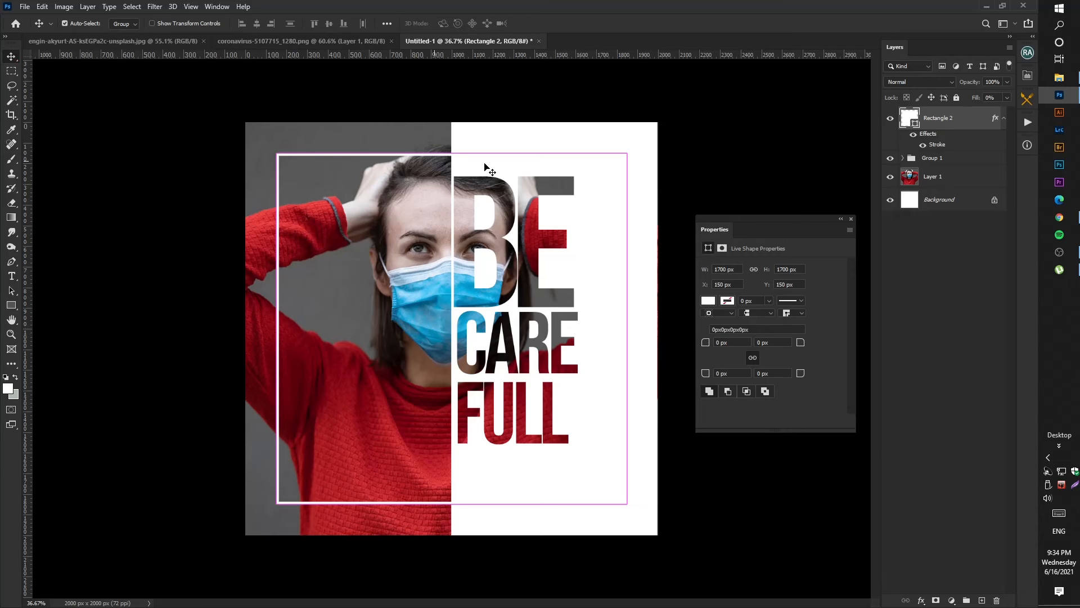
{"action": "key", "text": "ctrl"}
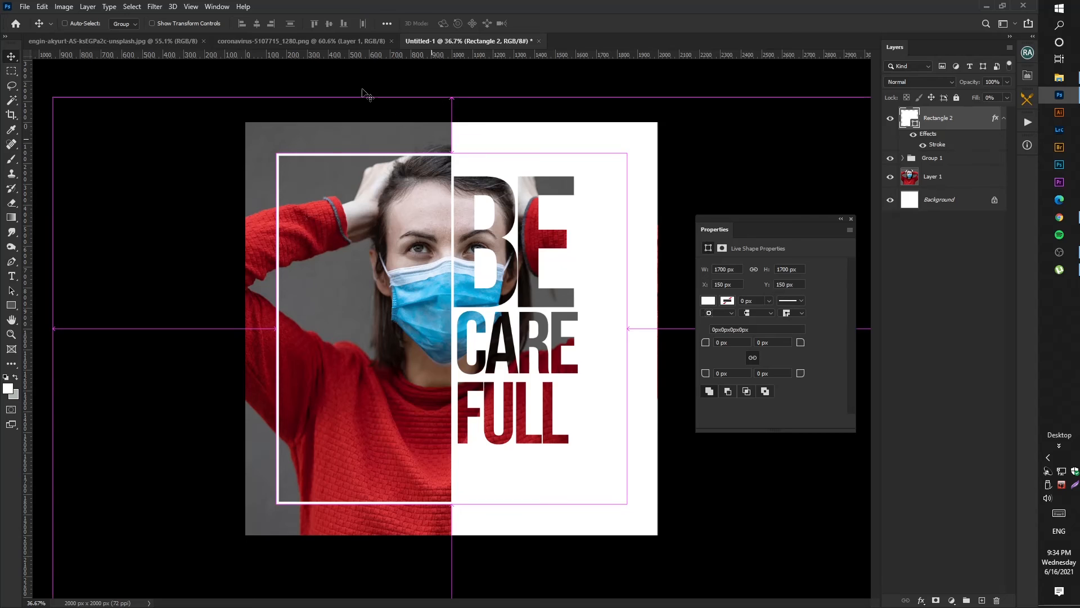
{"action": "key", "text": "ctrl+a"}
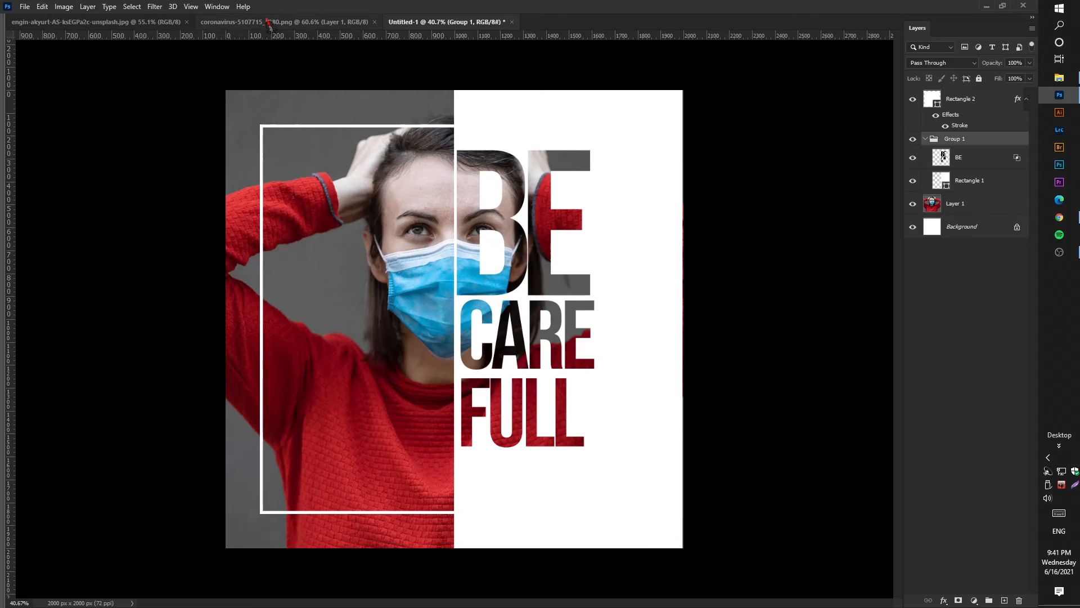
Step: Copy the whole red virus image from the coronavirus document and paste it into the poster above the stroked frame layer
{"action": "left_click", "coordinate": [269, 23]}
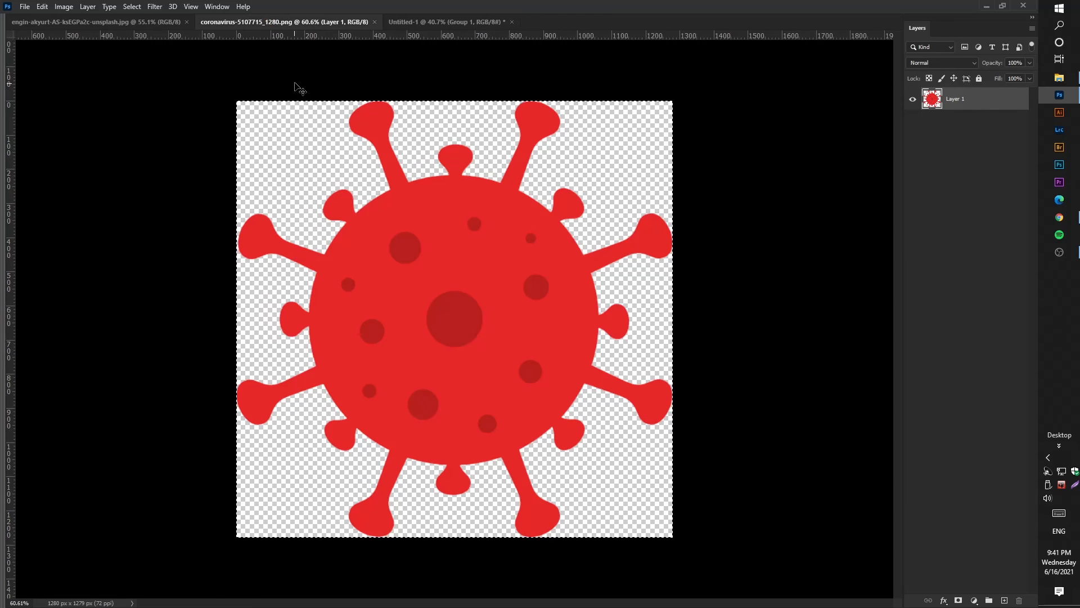
{"action": "key", "text": "ctrl+d"}
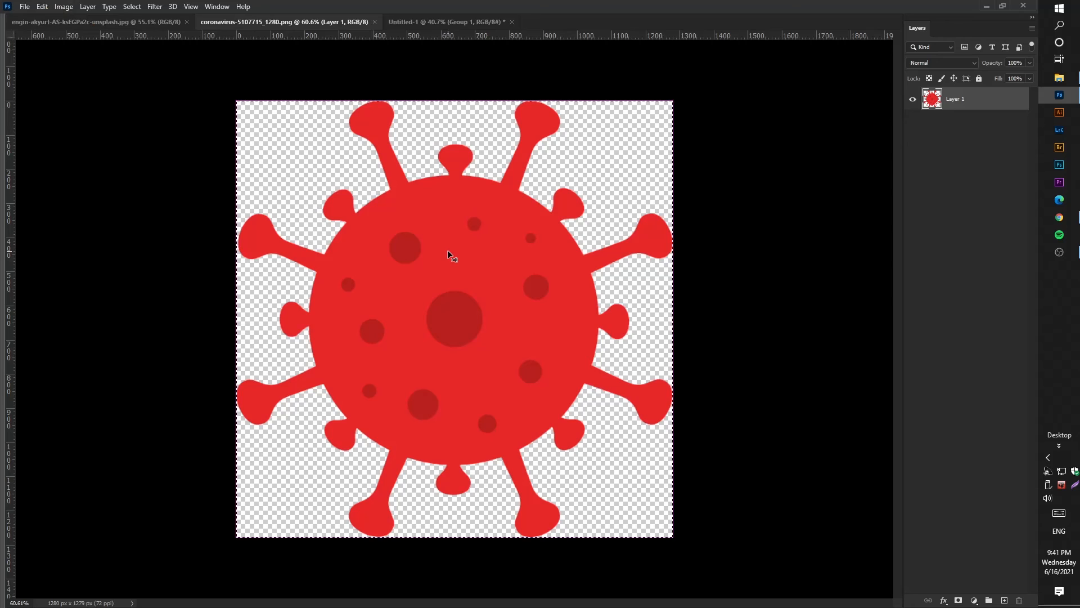
{"action": "key", "text": "ctrl+a"}
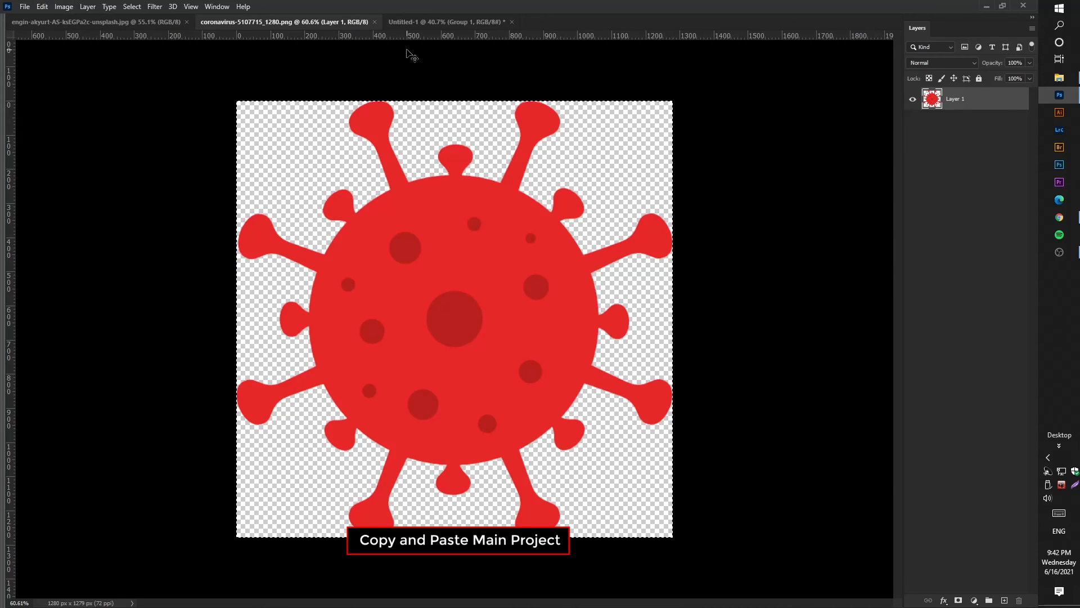
{"action": "left_click", "coordinate": [445, 21]}
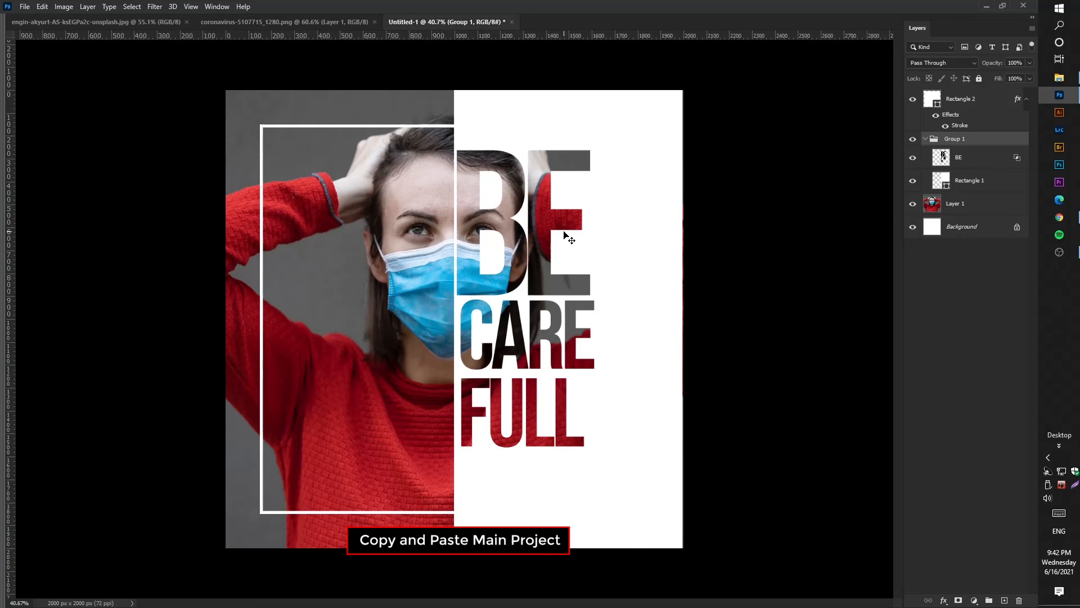
{"action": "left_click", "coordinate": [925, 139]}
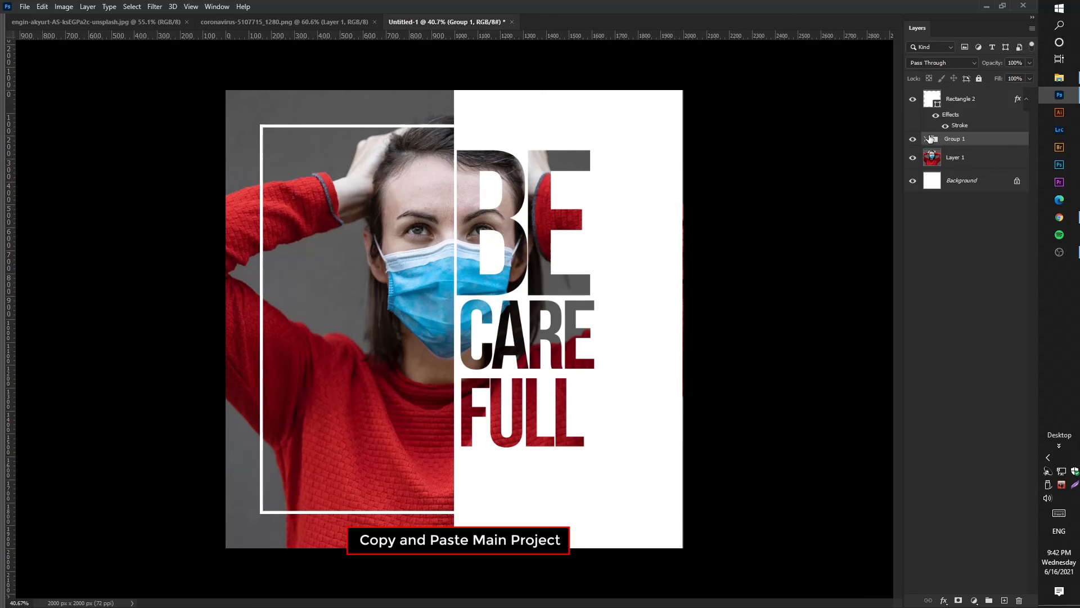
{"action": "left_click", "coordinate": [963, 104]}
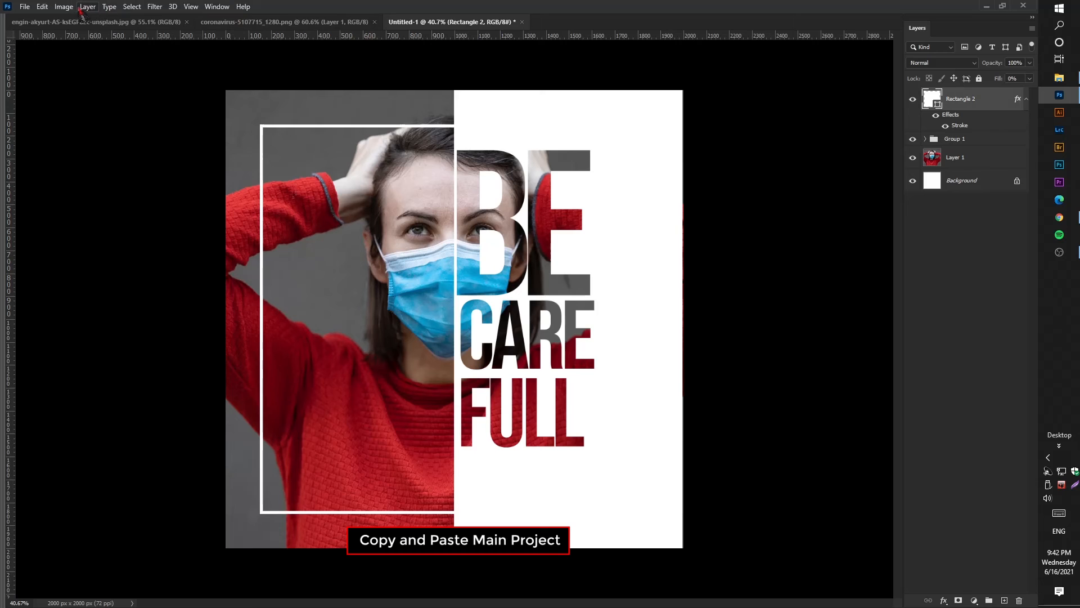
{"action": "left_click", "coordinate": [42, 7]}
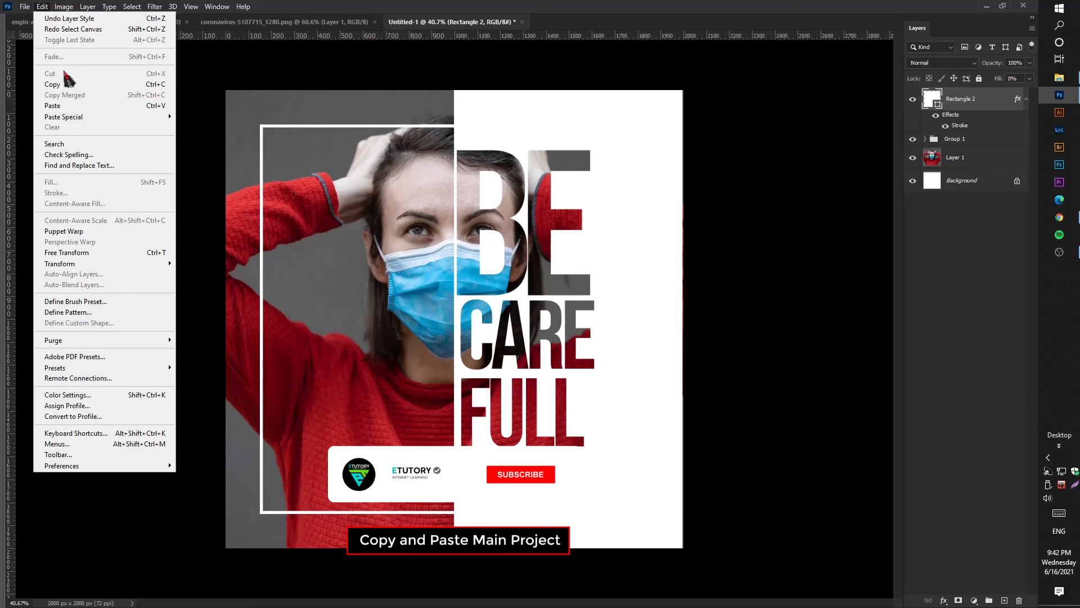
{"action": "left_click", "coordinate": [76, 109]}
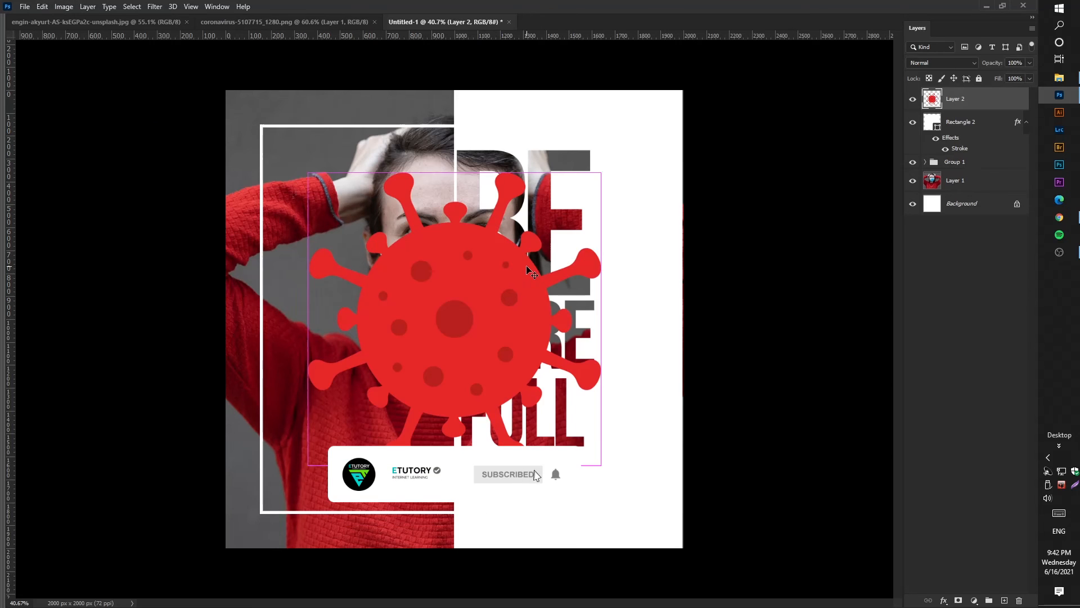
Step: Scale the pasted virus graphic down to a small size and place it over the upper right of the word BE
{"action": "left_click", "coordinate": [43, 7]}
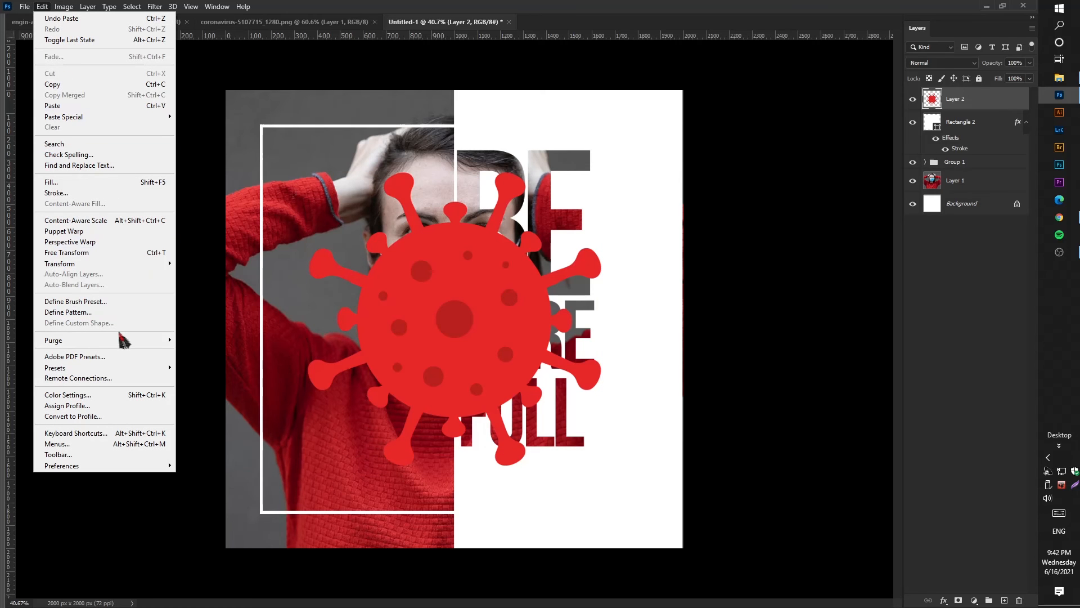
{"action": "left_click", "coordinate": [98, 254]}
{"action": "left_click_drag", "start_coordinate": [602, 176], "coordinate": [441, 314]}
{"action": "left_click_drag", "start_coordinate": [389, 363], "coordinate": [620, 110]}
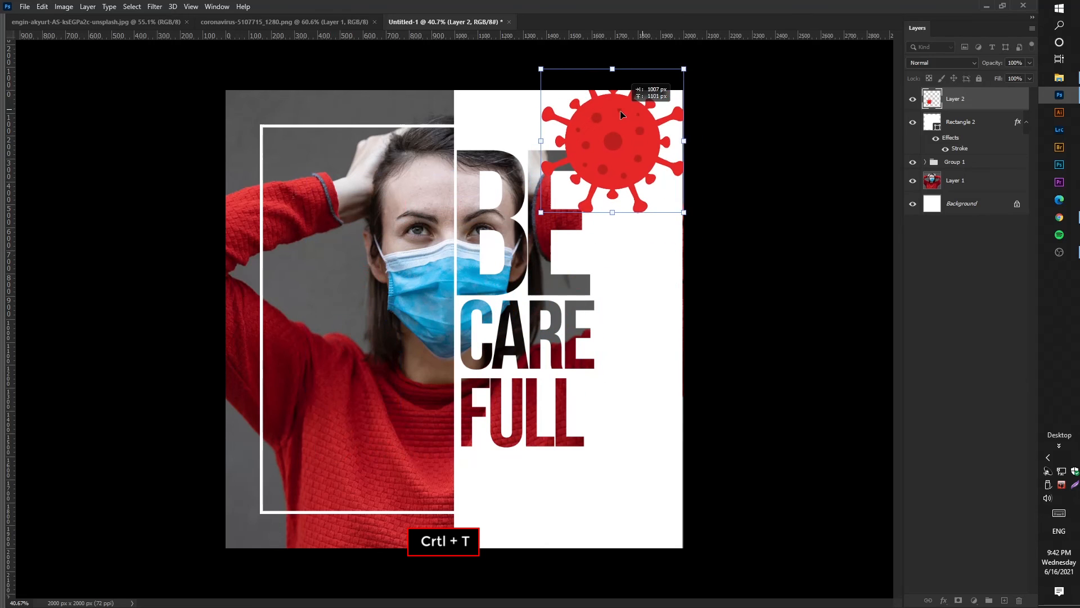
{"action": "left_click_drag", "start_coordinate": [684, 69], "coordinate": [609, 108]}
{"action": "mouse_move", "coordinate": [593, 162]}
{"action": "left_mouse_down"}
{"action": "mouse_move", "coordinate": [616, 140]}
{"action": "mouse_move", "coordinate": [609, 154]}
{"action": "left_mouse_up"}
{"action": "key", "text": "Return"}
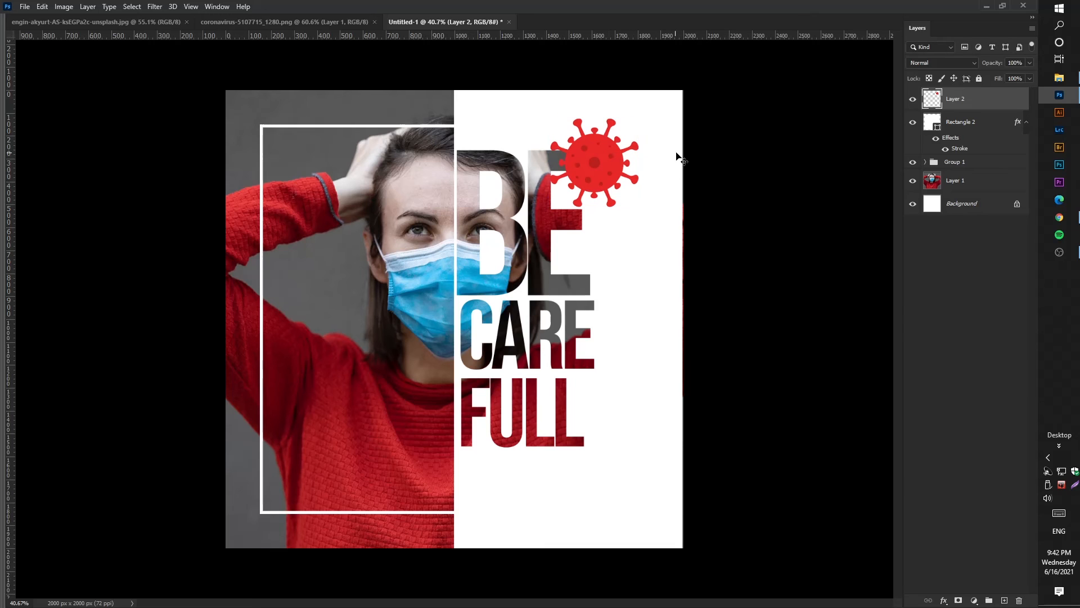
Step: Paste a second virus graphic, scale it larger than the first, and place it running off the poster's lower-right corner
{"action": "key", "text": "ctrl"}
{"action": "left_click", "coordinate": [43, 6]}
{"action": "left_click", "coordinate": [92, 106]}
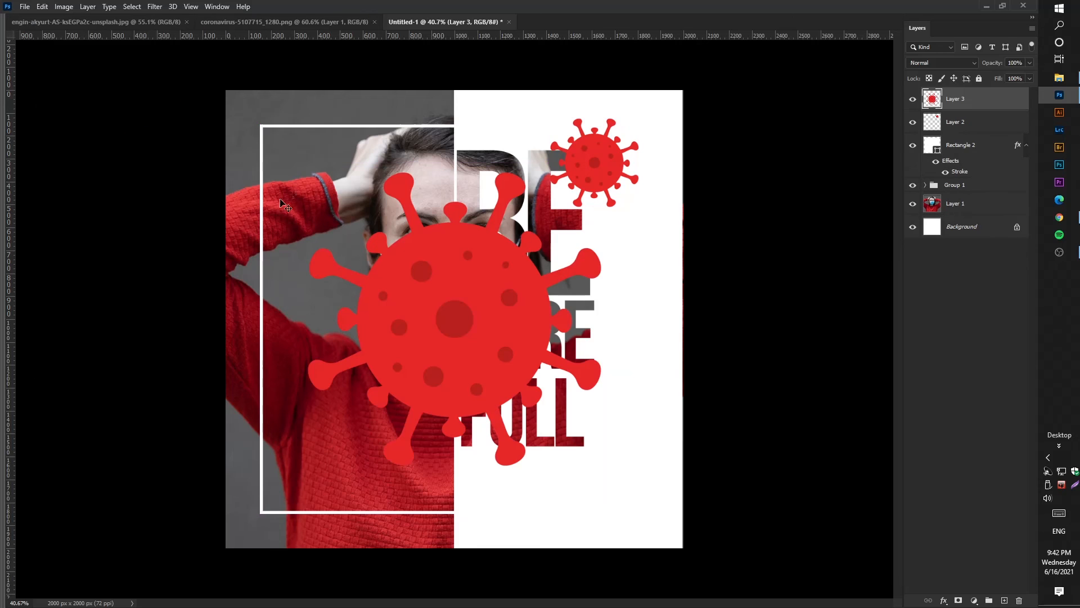
{"action": "key", "text": "ctrl"}
{"action": "key", "text": "ctrl+t"}
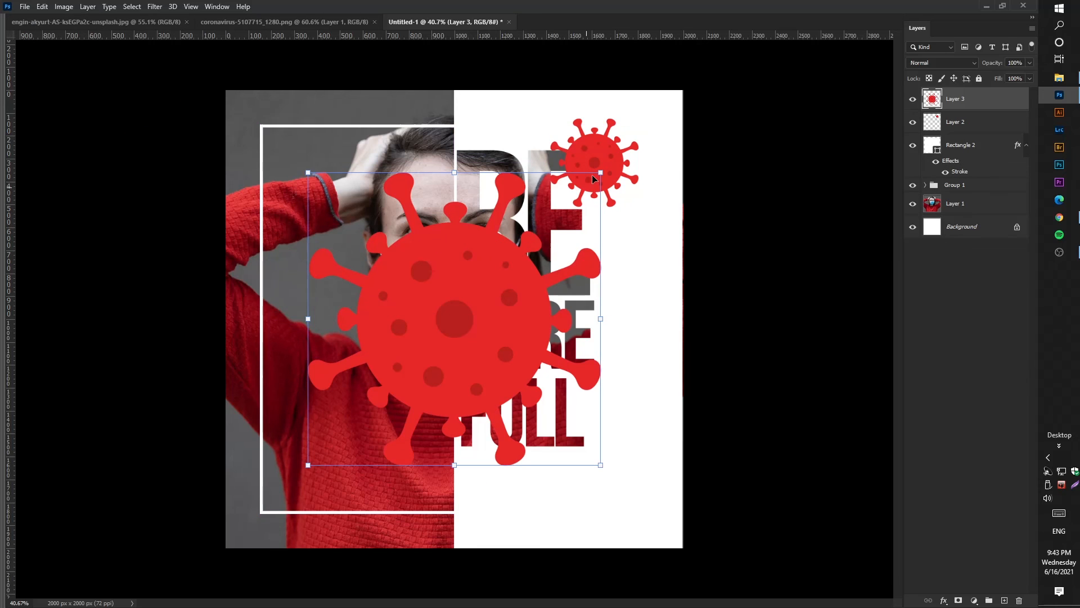
{"action": "left_click_drag", "start_coordinate": [601, 166], "coordinate": [541, 248]}
{"action": "left_click_drag", "start_coordinate": [471, 323], "coordinate": [662, 475]}
{"action": "left_click_drag", "start_coordinate": [748, 388], "coordinate": [703, 422]}
{"action": "key", "text": "Return"}
Step: Add a Color Lookup adjustment layer directly above the woman's photo using the DropBlues.3DL 3DLUT file
{"action": "left_click", "coordinate": [955, 203]}
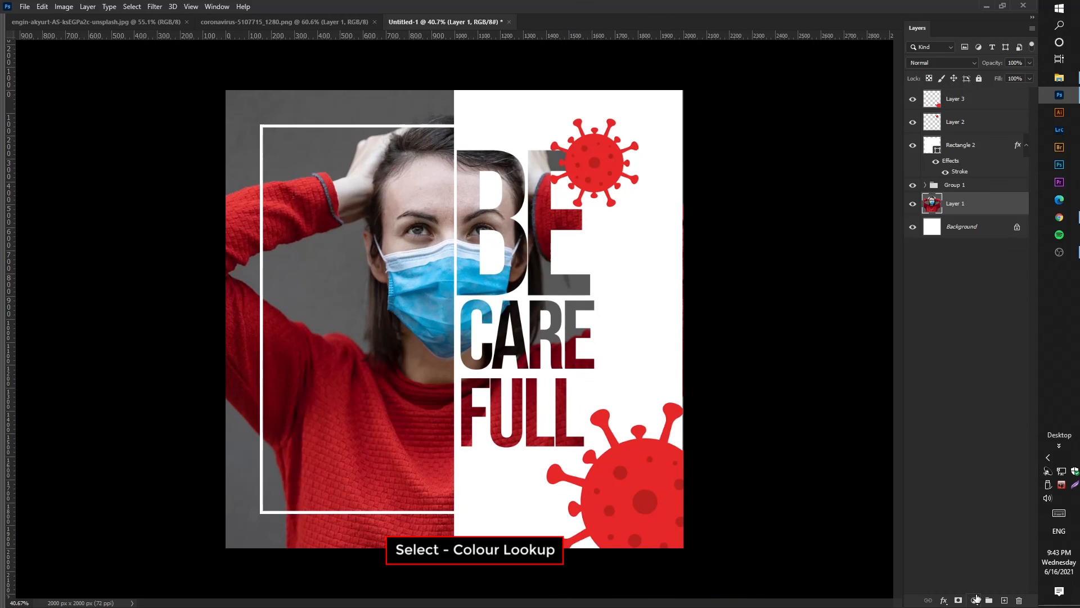
{"action": "left_click", "coordinate": [974, 600]}
{"action": "left_click", "coordinate": [968, 536]}
{"action": "left_click", "coordinate": [788, 262]}
{"action": "left_click", "coordinate": [777, 383]}
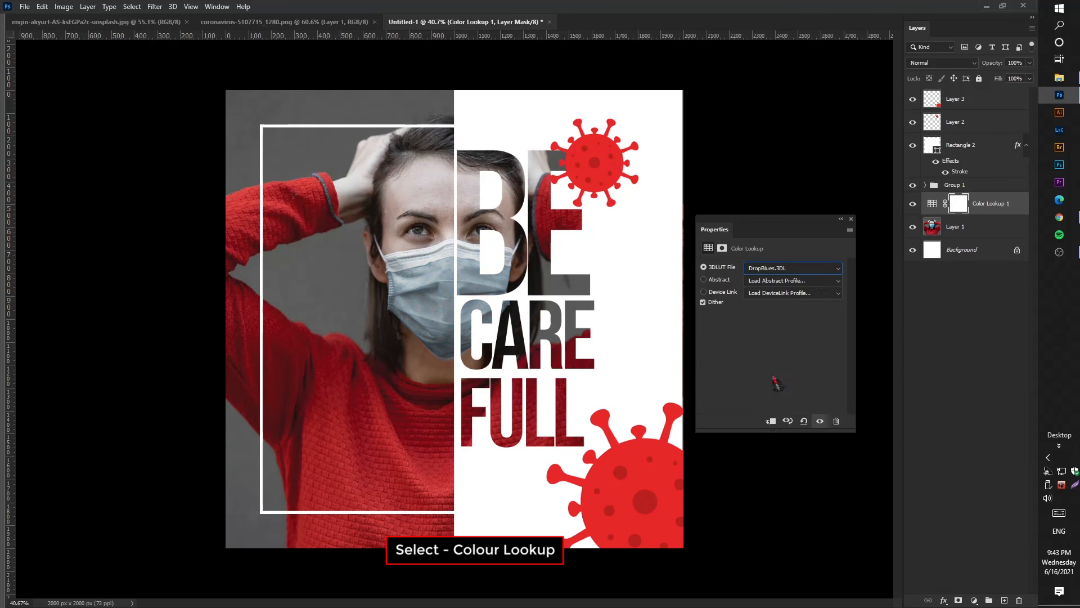
{"action": "left_click", "coordinate": [851, 222]}
Step: Paint black on the Color Lookup layer mask over the left half of the face mask to restore its blue colour
{"action": "scroll", "coordinate": [630, 266], "scroll_direction": "down", "scroll_amount": 1}
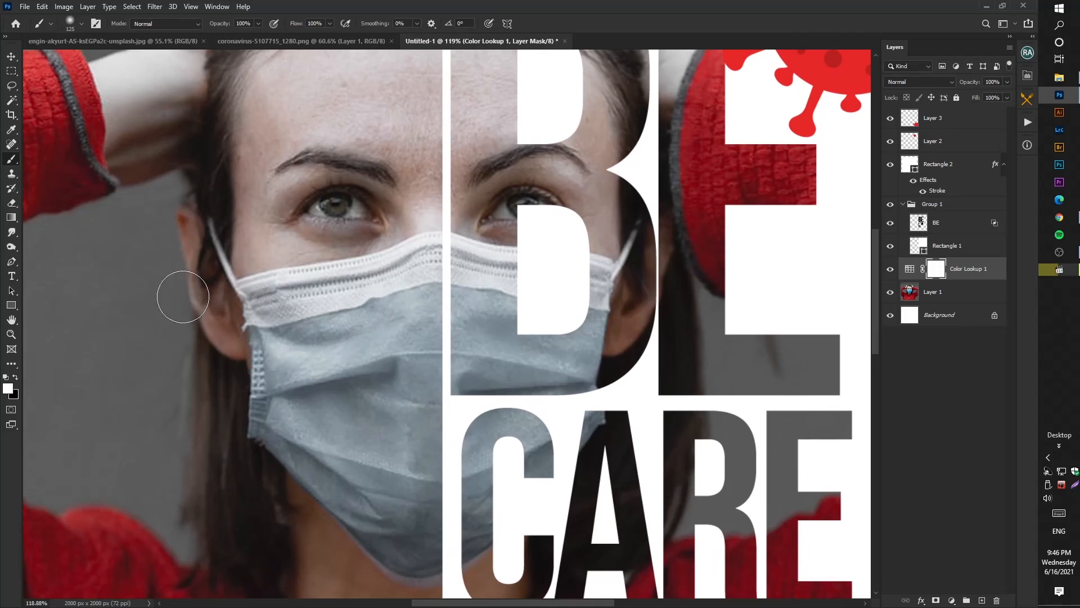
{"action": "key", "text": "["}
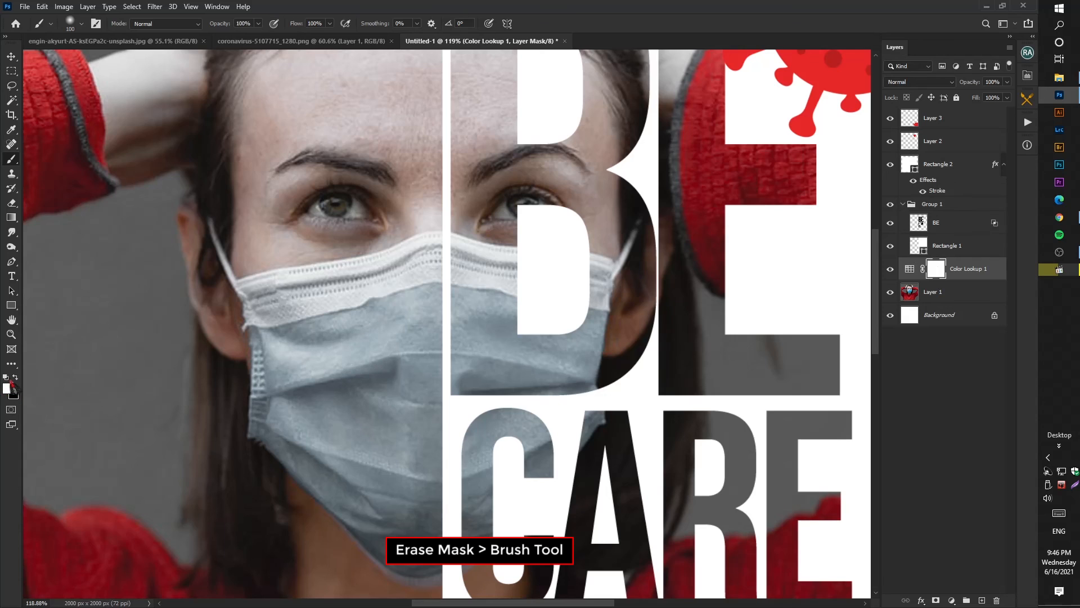
{"action": "mouse_move", "coordinate": [337, 349]}
{"action": "left_mouse_down"}
{"action": "mouse_move", "coordinate": [345, 378]}
{"action": "mouse_move", "coordinate": [351, 363]}
{"action": "mouse_move", "coordinate": [313, 356]}
{"action": "mouse_move", "coordinate": [301, 338]}
{"action": "mouse_move", "coordinate": [296, 377]}
{"action": "mouse_move", "coordinate": [280, 369]}
{"action": "mouse_move", "coordinate": [272, 305]}
{"action": "mouse_move", "coordinate": [317, 304]}
{"action": "mouse_move", "coordinate": [262, 301]}
{"action": "mouse_move", "coordinate": [324, 299]}
{"action": "mouse_move", "coordinate": [422, 269]}
{"action": "mouse_move", "coordinate": [386, 302]}
{"action": "mouse_move", "coordinate": [412, 293]}
{"action": "mouse_move", "coordinate": [414, 372]}
{"action": "mouse_move", "coordinate": [408, 329]}
{"action": "mouse_move", "coordinate": [361, 328]}
{"action": "mouse_move", "coordinate": [313, 457]}
{"action": "mouse_move", "coordinate": [378, 531]}
{"action": "mouse_move", "coordinate": [428, 490]}
{"action": "left_mouse_up"}
{"action": "key", "text": "bracketleft"}
{"action": "key", "text": "bracketleft"}
{"action": "key", "text": "bracketleft"}
{"action": "key", "text": "bracketleft"}
{"action": "key", "text": "bracketleft"}
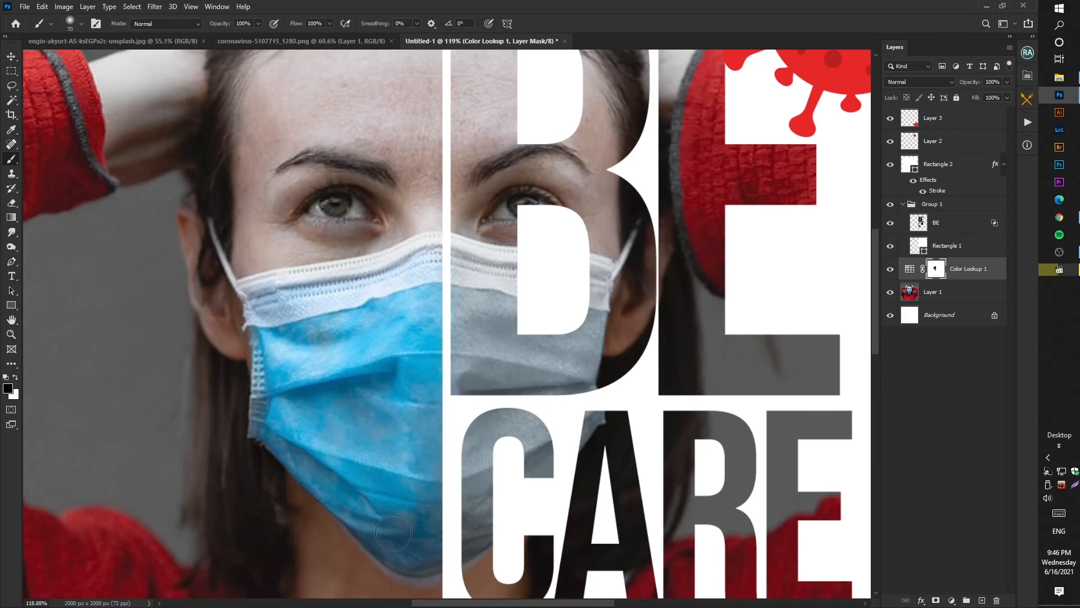
Step: Touch up the Color Lookup layer mask around the blue half of the face mask with a smaller brush, switching to white paint
{"action": "key", "text": "bracketright"}
{"action": "scroll", "coordinate": [464, 323], "scroll_direction": "up", "scroll_amount": 3}
{"action": "scroll", "coordinate": [464, 322], "scroll_direction": "up", "scroll_amount": 2}
{"action": "key", "text": "bracketleft"}
{"action": "key", "text": "bracketleft"}
{"action": "key", "text": "bracketleft"}
{"action": "key", "text": "bracketleft"}
{"action": "key", "text": "bracketleft"}
{"action": "key", "text": "x"}
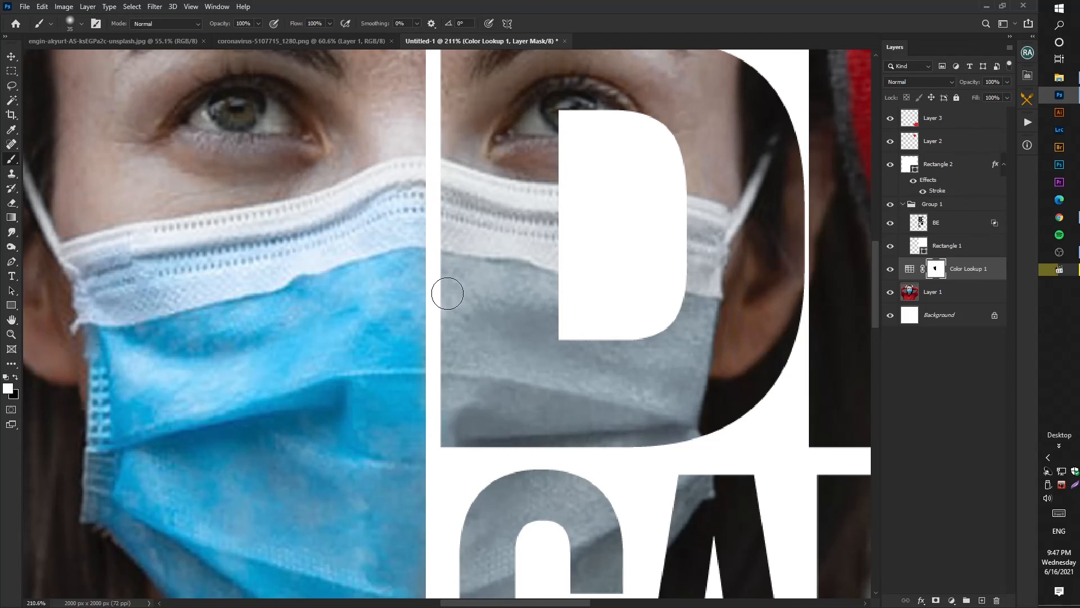
Step: View the whole poster with the panels hidden to check the finished design
{"action": "scroll", "coordinate": [374, 279], "scroll_direction": "down", "scroll_amount": 5}
{"action": "scroll", "coordinate": [358, 270], "scroll_direction": "down", "scroll_amount": 3}
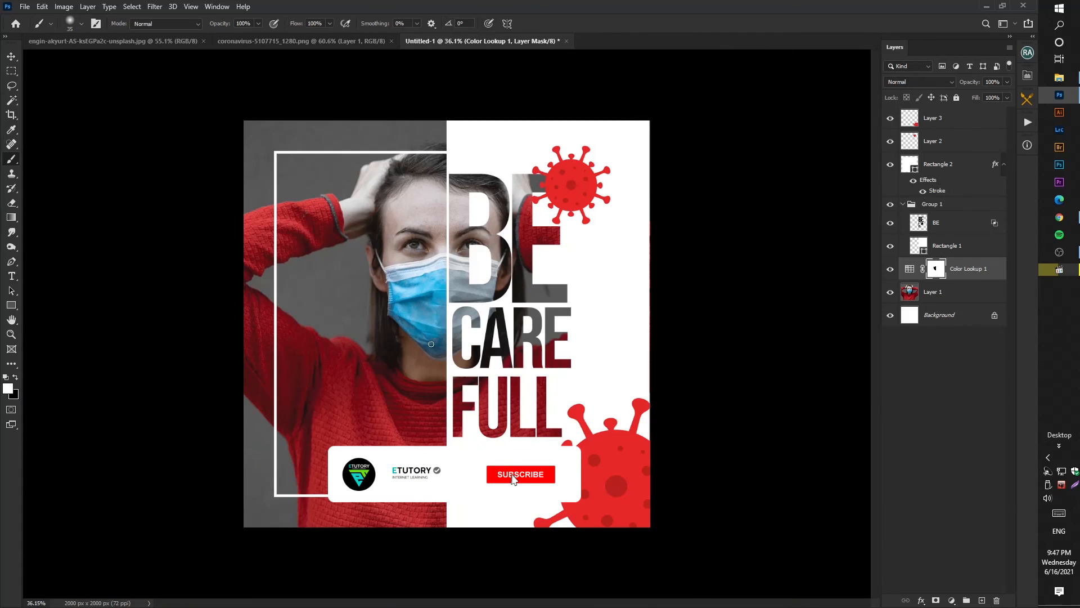
{"action": "scroll", "coordinate": [572, 363], "scroll_direction": "up", "scroll_amount": 2}
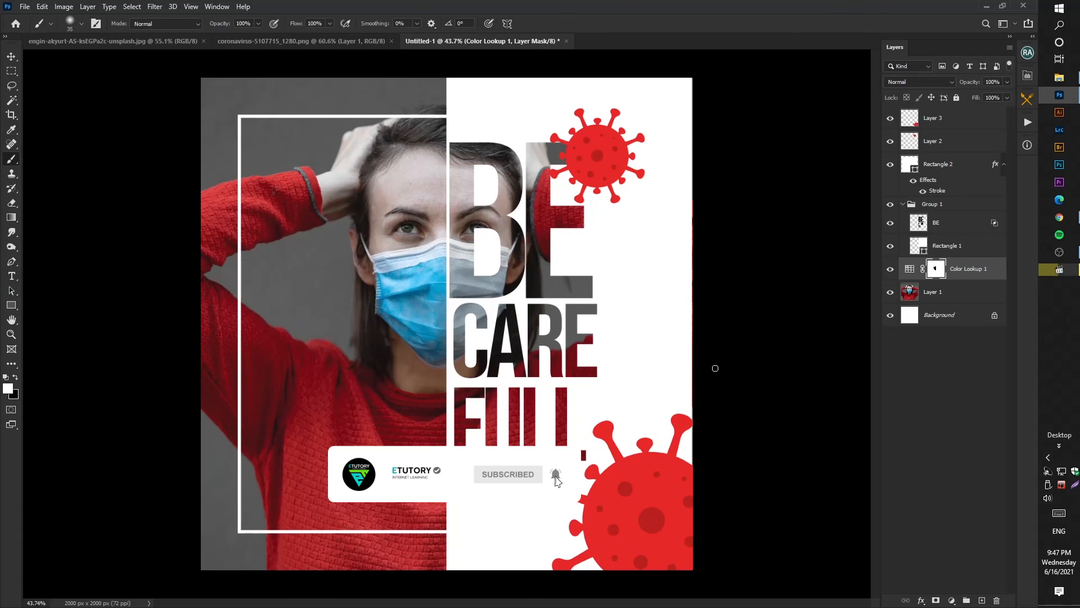
{"action": "key", "text": "Tab"}
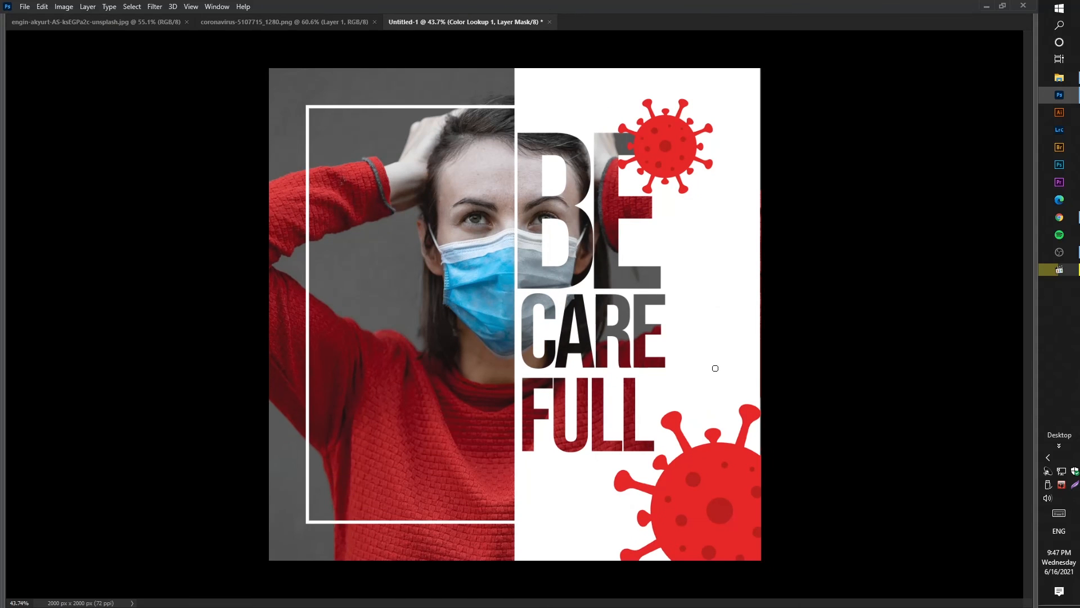